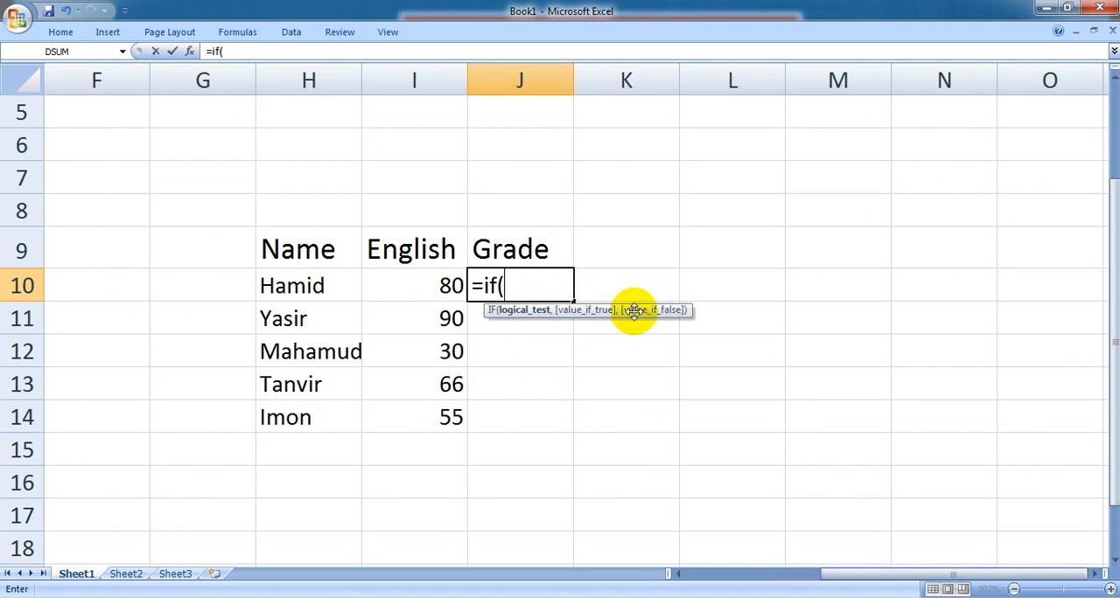
- Complete the grade formula in J10 as =if(I10>=80,"A+","F")
{"action": "left_click", "coordinate": [439, 286]}
{"action": "type", "text": ">"}
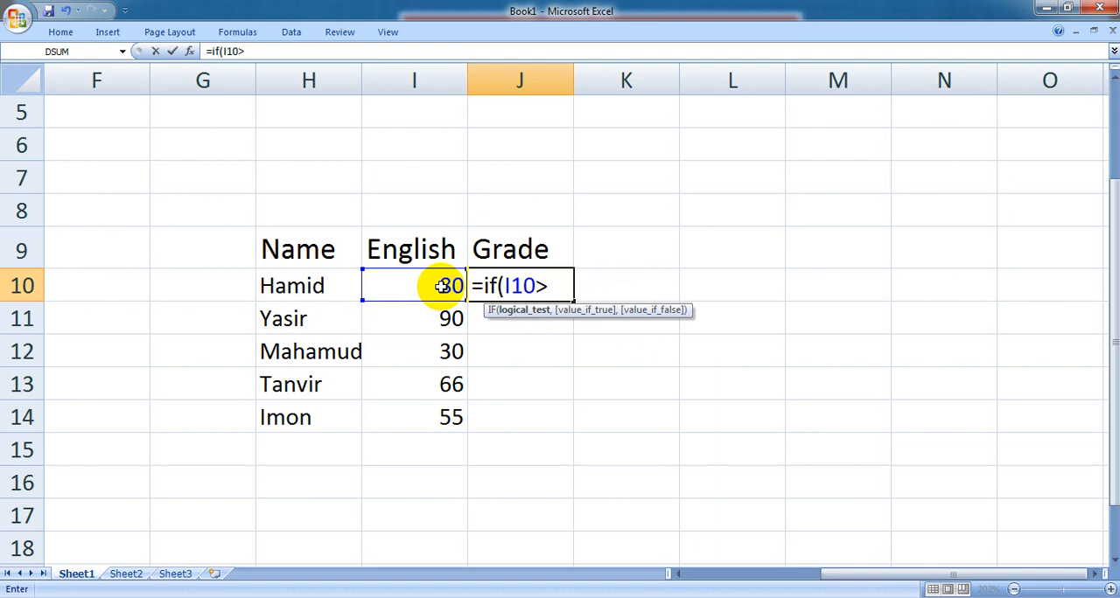
{"action": "type", "text": "=80,"}
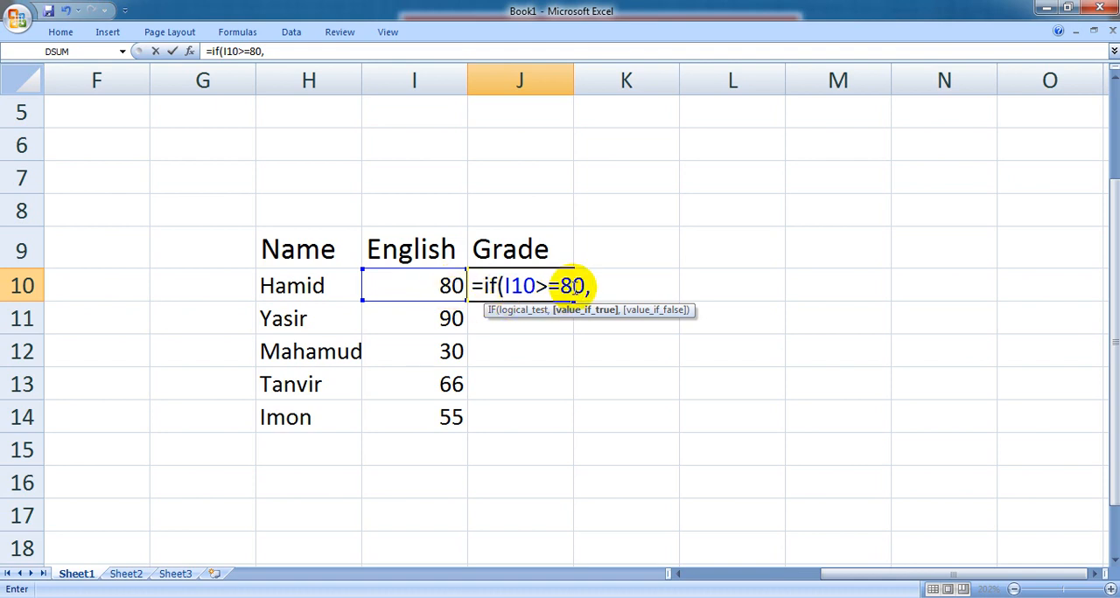
{"action": "type", "text": "\"A+\","}
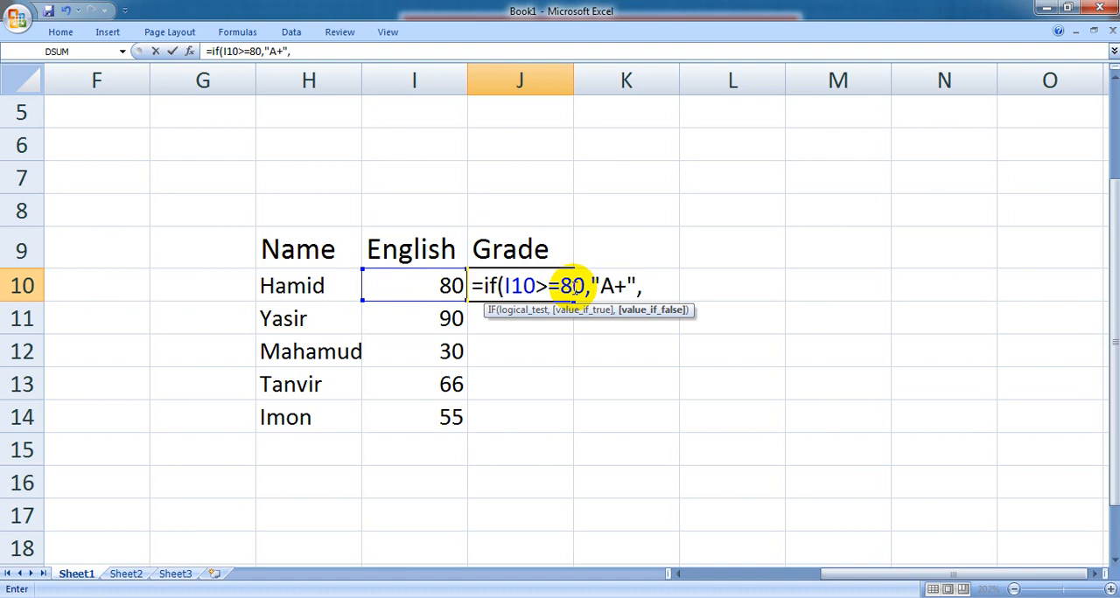
{"action": "type", "text": "\"F\""}
{"action": "type", "text": ")"}
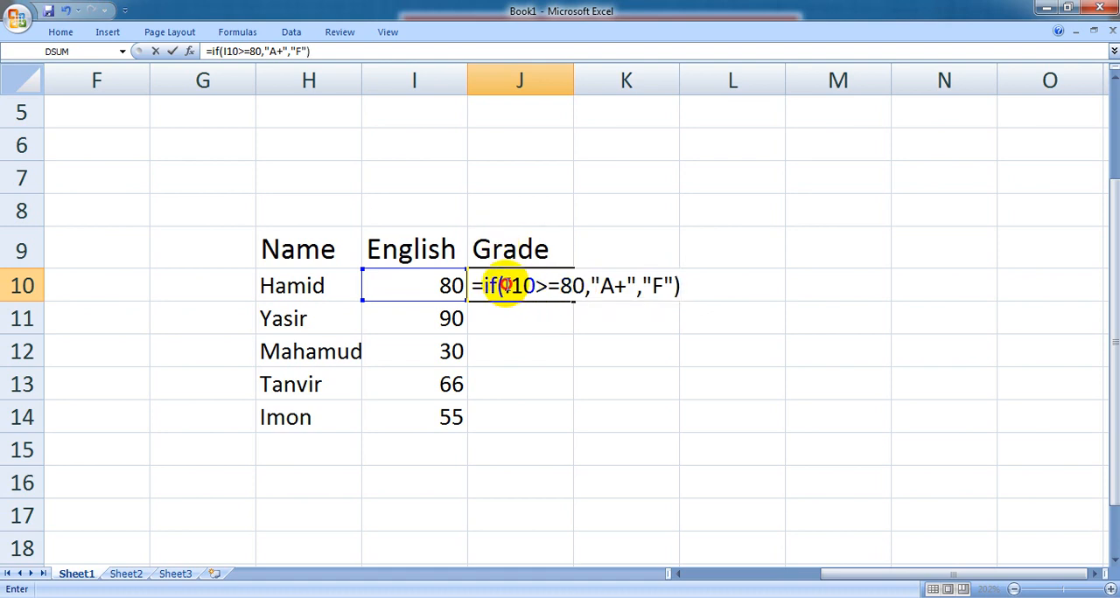
- Examine the J10 formula's logical test, its true and false results, the separating commas and the IF function name
{"action": "left_click_drag", "start_coordinate": [502, 285], "coordinate": [582, 282]}
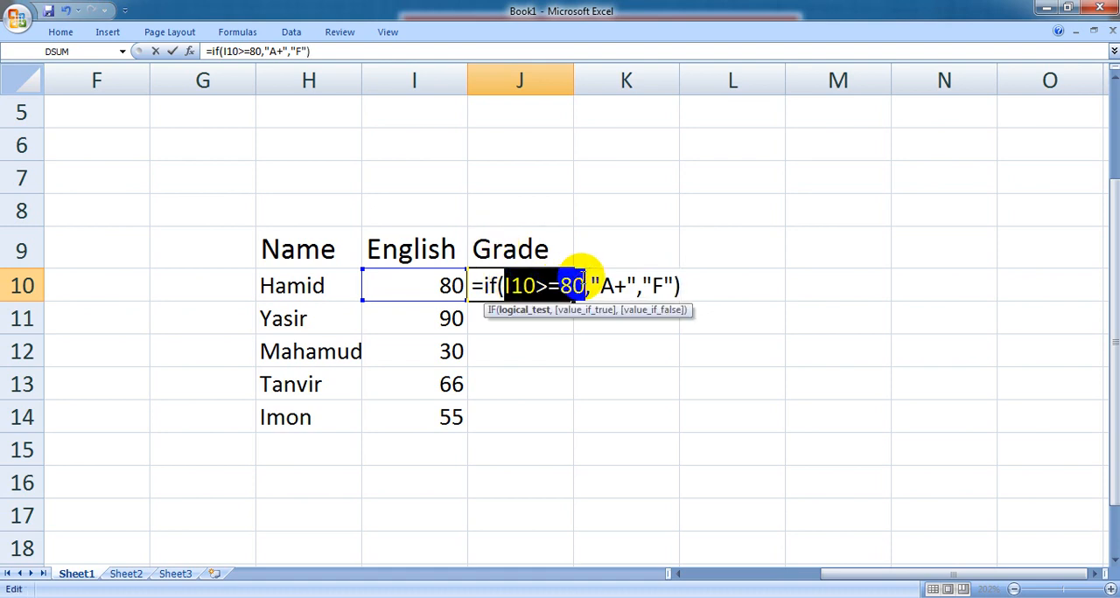
{"action": "left_click", "coordinate": [593, 281]}
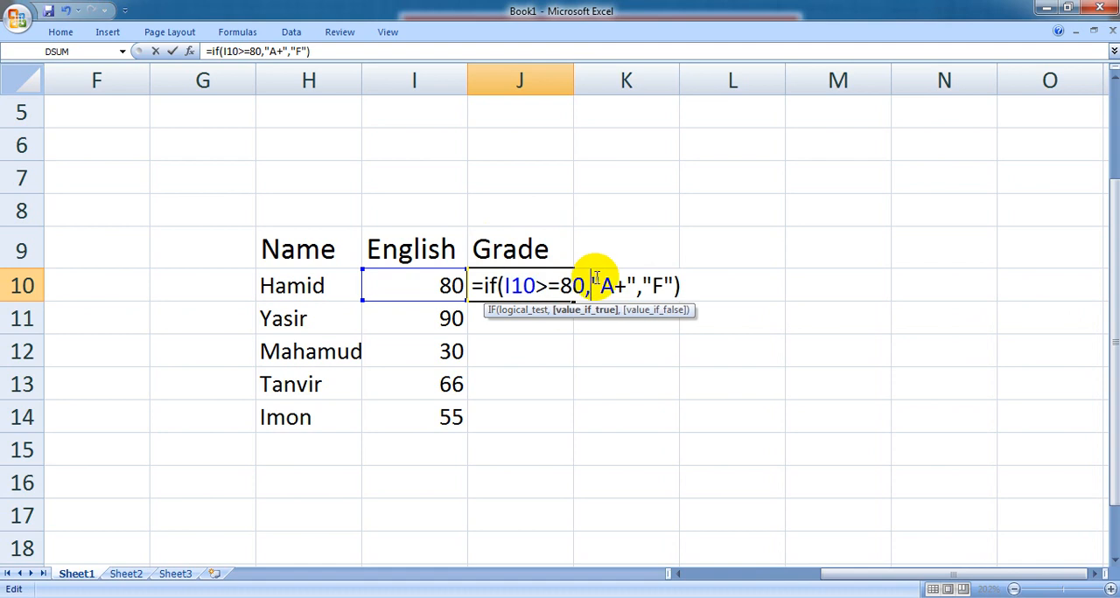
{"action": "left_click_drag", "start_coordinate": [593, 280], "coordinate": [636, 278]}
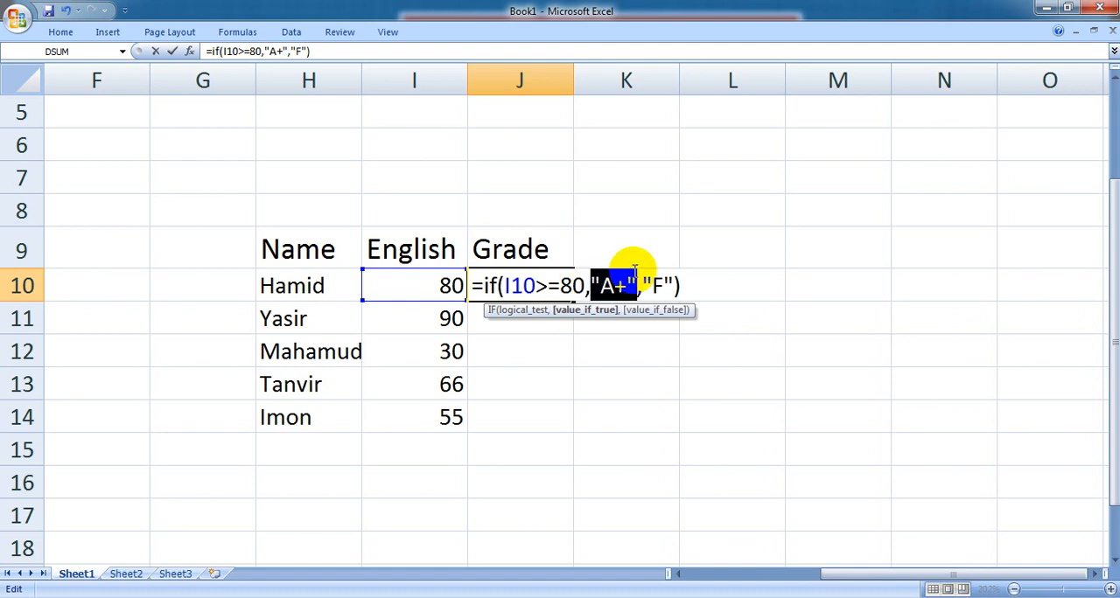
{"action": "left_click", "coordinate": [621, 283]}
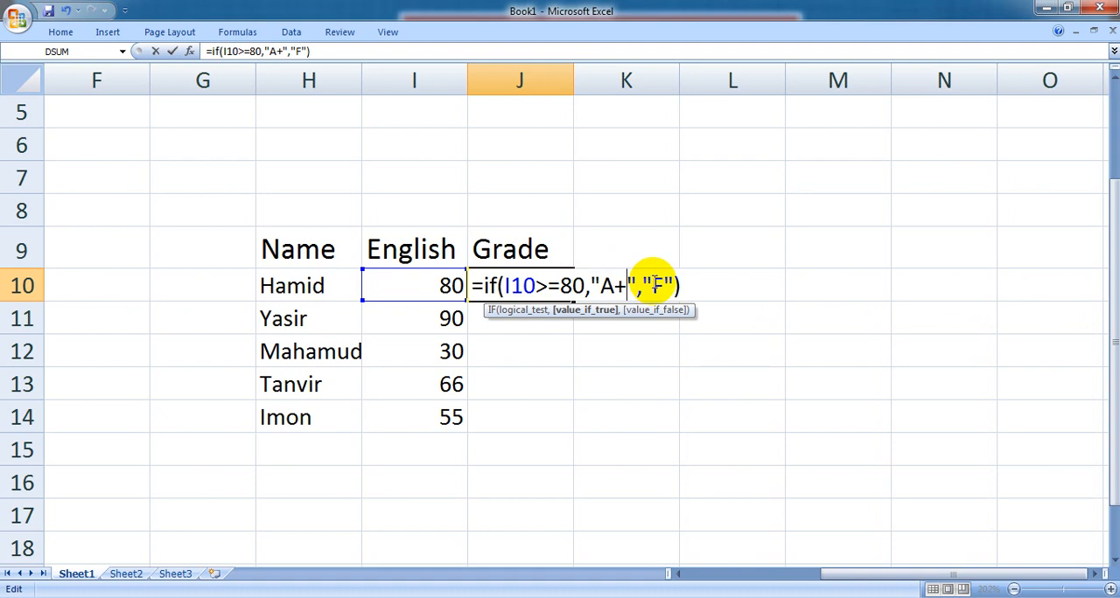
{"action": "left_click_drag", "start_coordinate": [652, 282], "coordinate": [665, 282]}
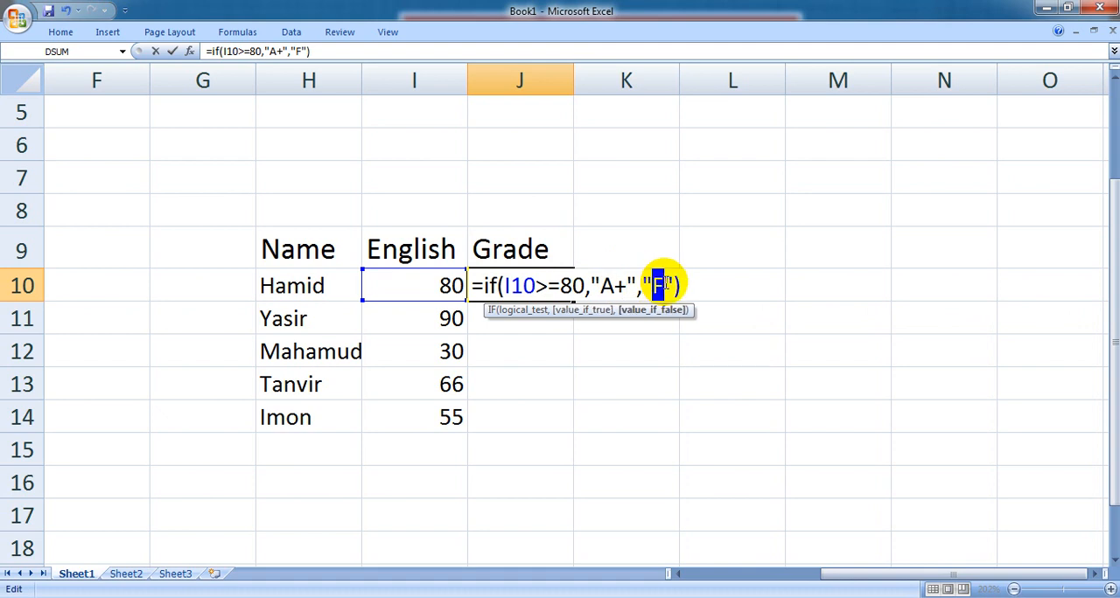
{"action": "left_click_drag", "start_coordinate": [584, 283], "coordinate": [507, 283]}
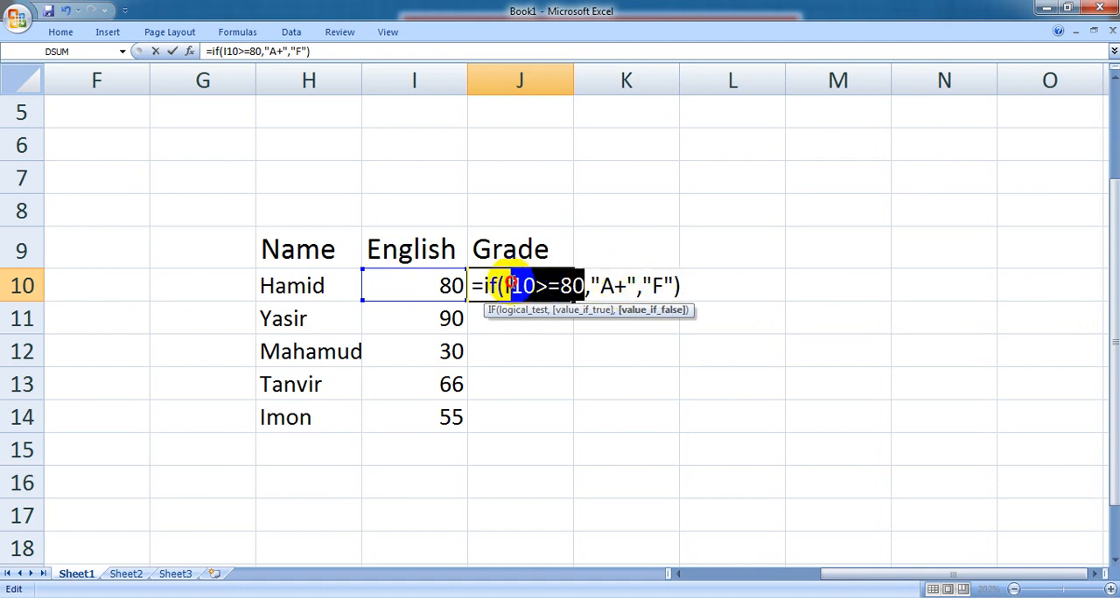
{"action": "left_click", "coordinate": [590, 293]}
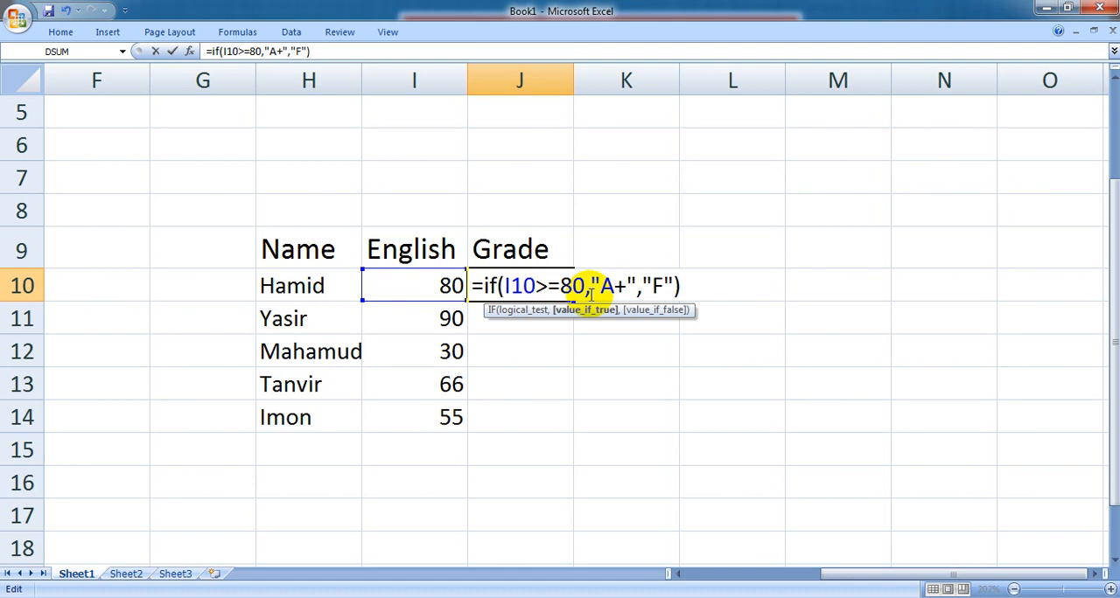
{"action": "left_click", "coordinate": [626, 282]}
{"action": "left_click", "coordinate": [640, 285]}
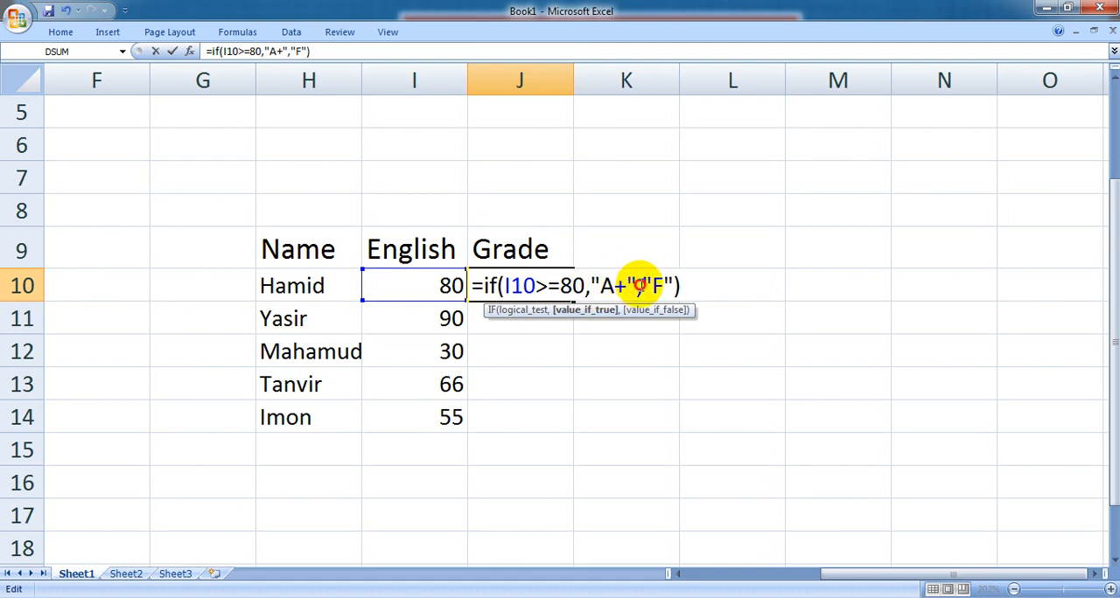
{"action": "double_click", "coordinate": [500, 282]}
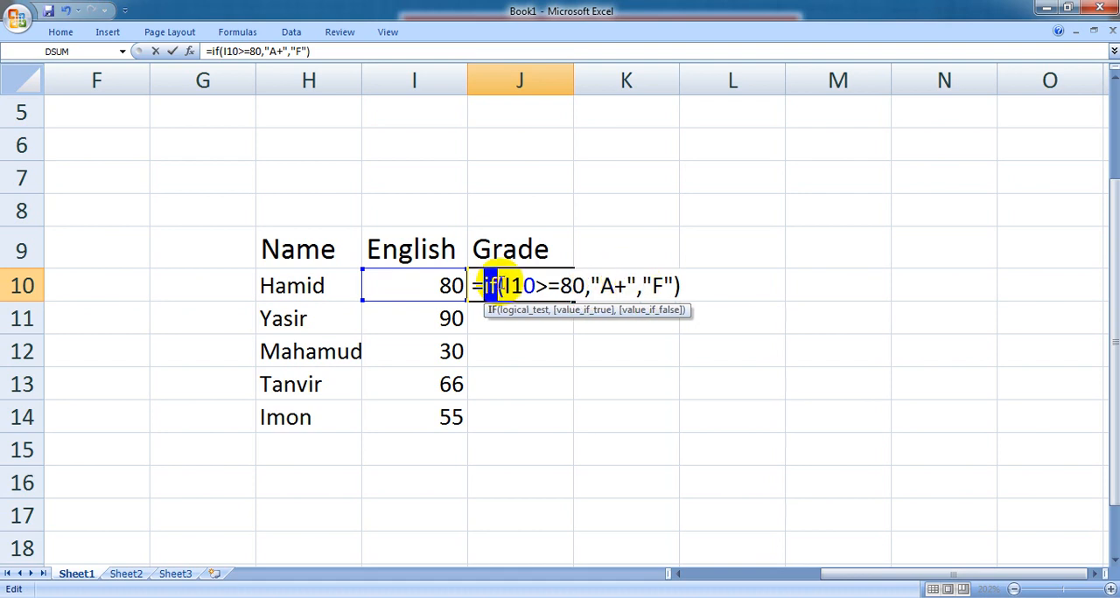
{"action": "left_click", "coordinate": [684, 280]}
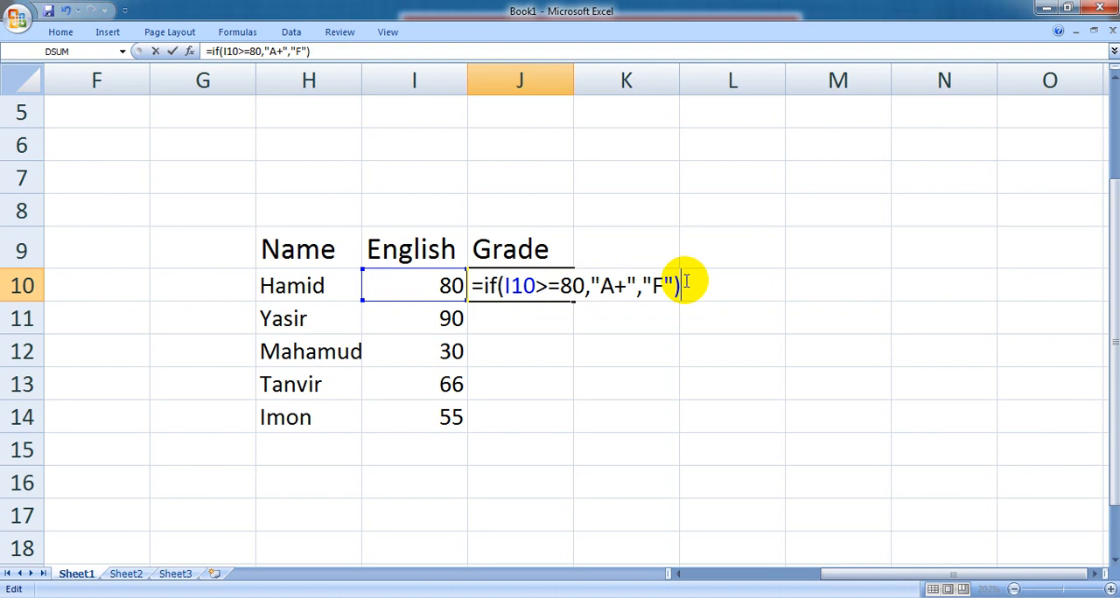
{"action": "key", "text": "BackSpace"}
{"action": "type", "text": ","}
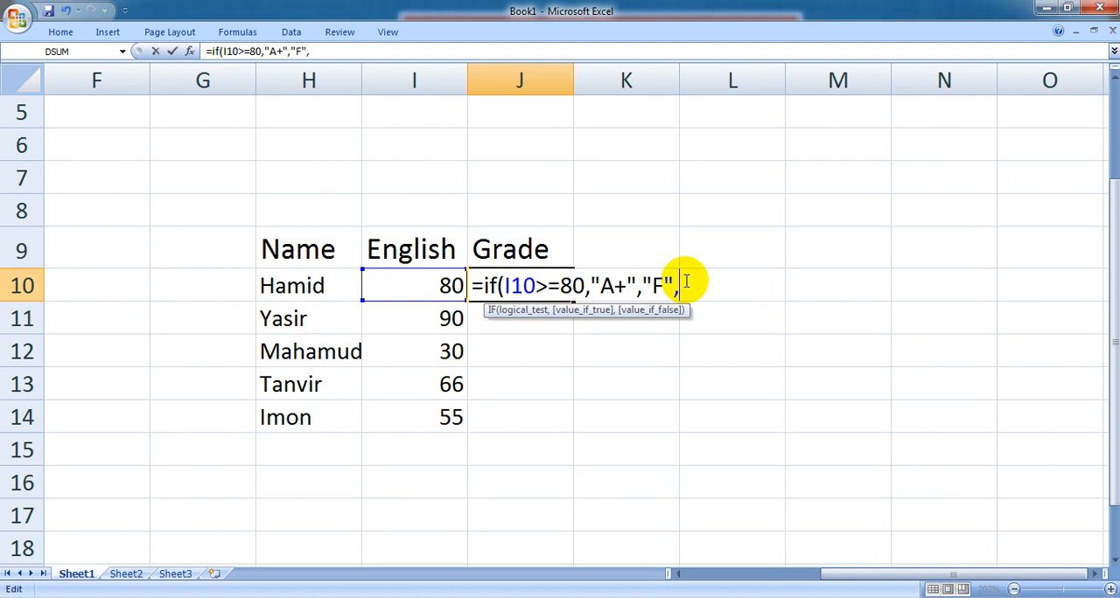
{"action": "type", "text": "if"}
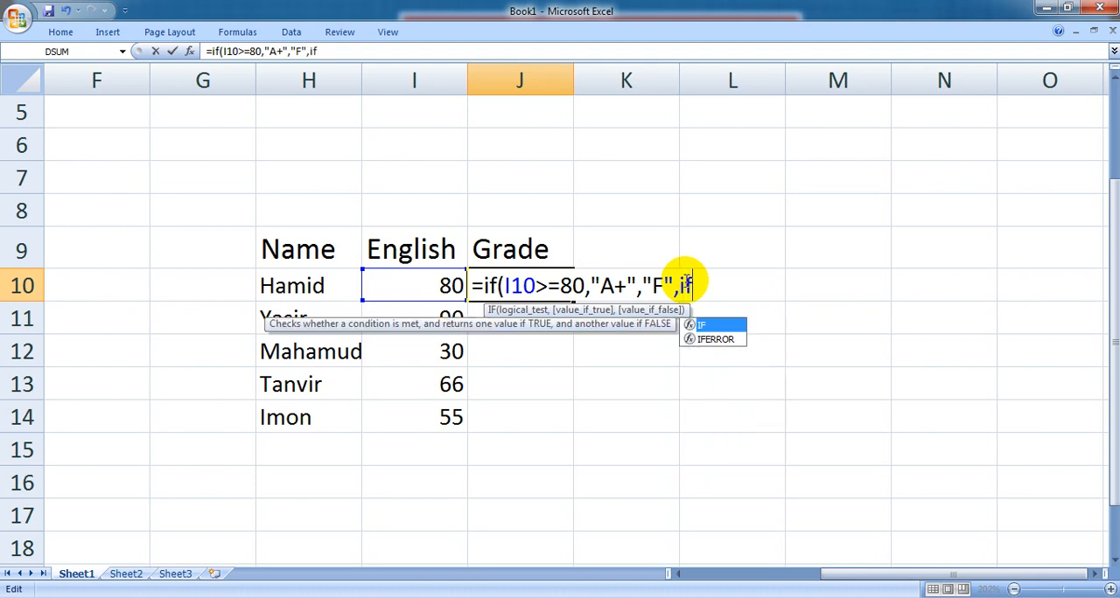
{"action": "key", "text": "BackSpace"}
{"action": "key", "text": "BackSpace"}
{"action": "key", "text": "BackSpace"}
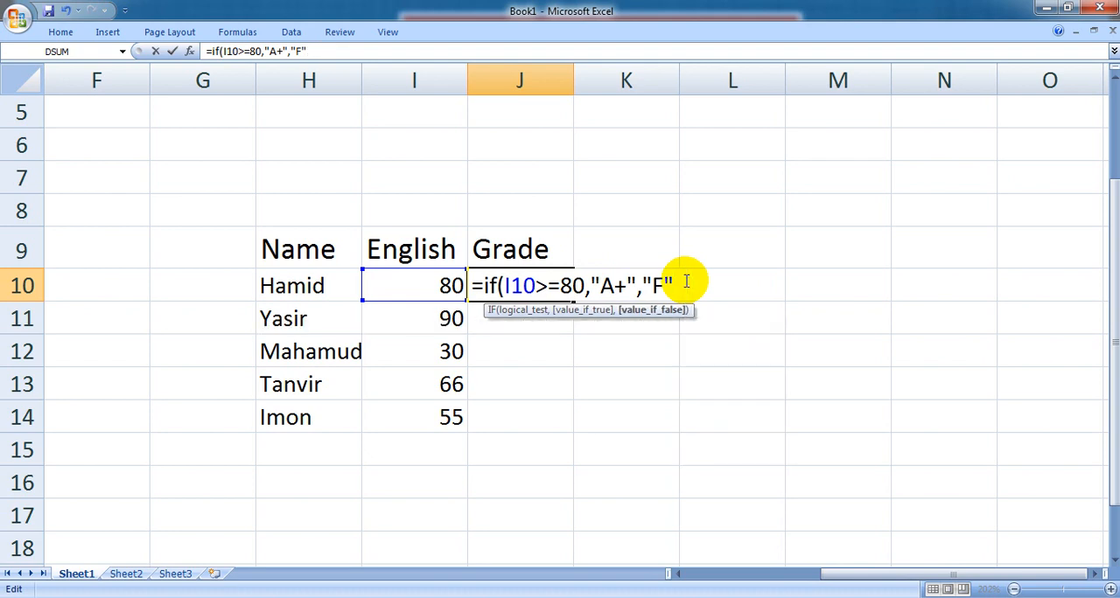
- Close and commit the IF formula in J10, and fill it down through J14
{"action": "type", "text": ")"}
{"action": "key", "text": "Return"}
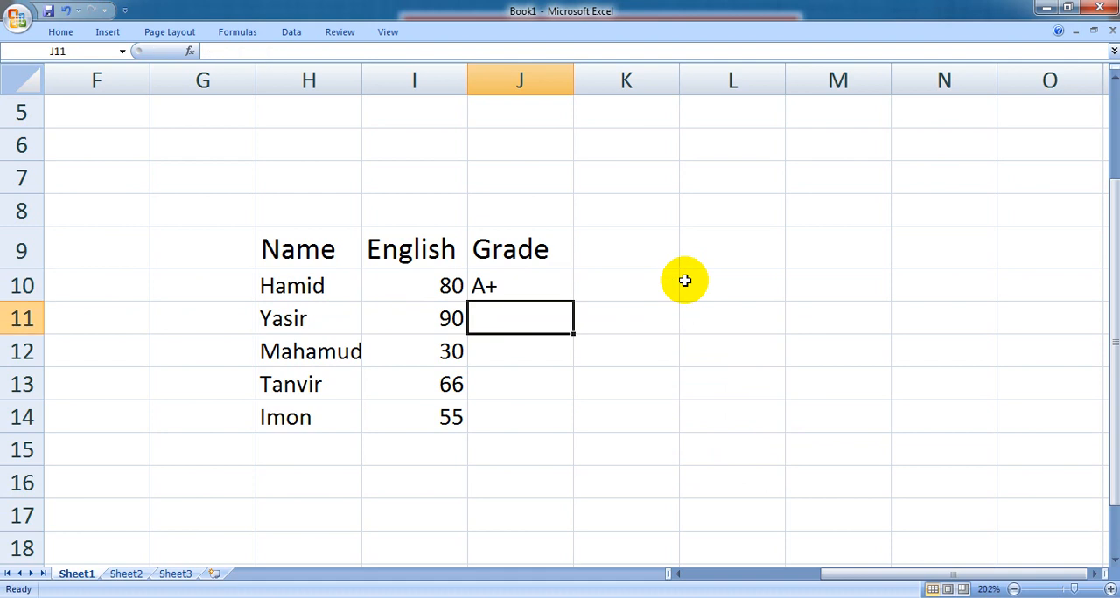
{"action": "left_click", "coordinate": [519, 284]}
{"action": "left_click_drag", "start_coordinate": [572, 298], "coordinate": [577, 427]}
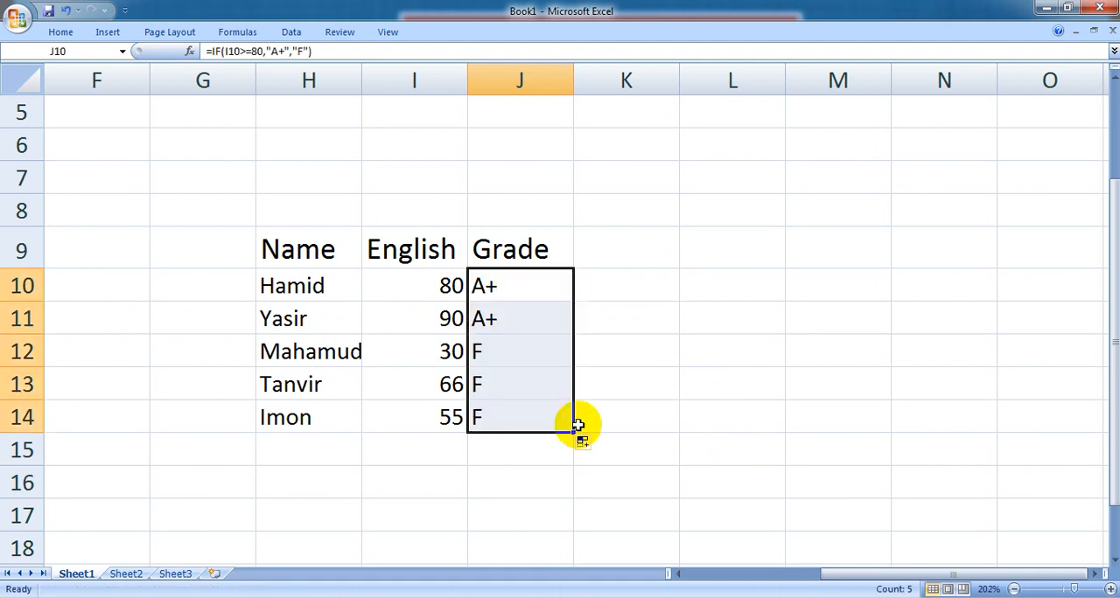
{"action": "left_click", "coordinate": [499, 287]}
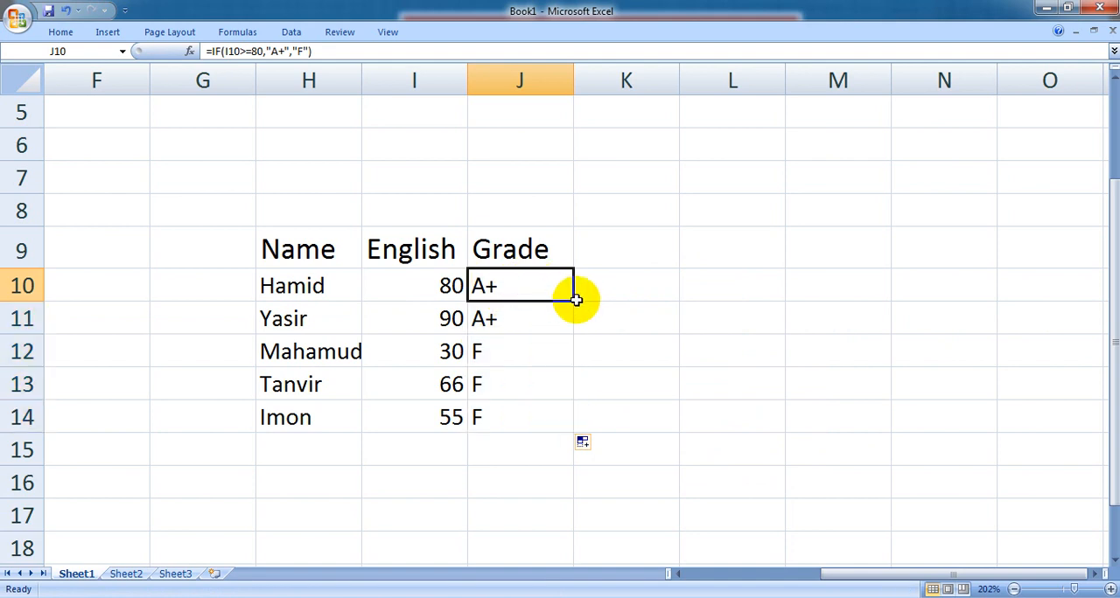
{"action": "left_click_drag", "start_coordinate": [573, 303], "coordinate": [576, 428]}
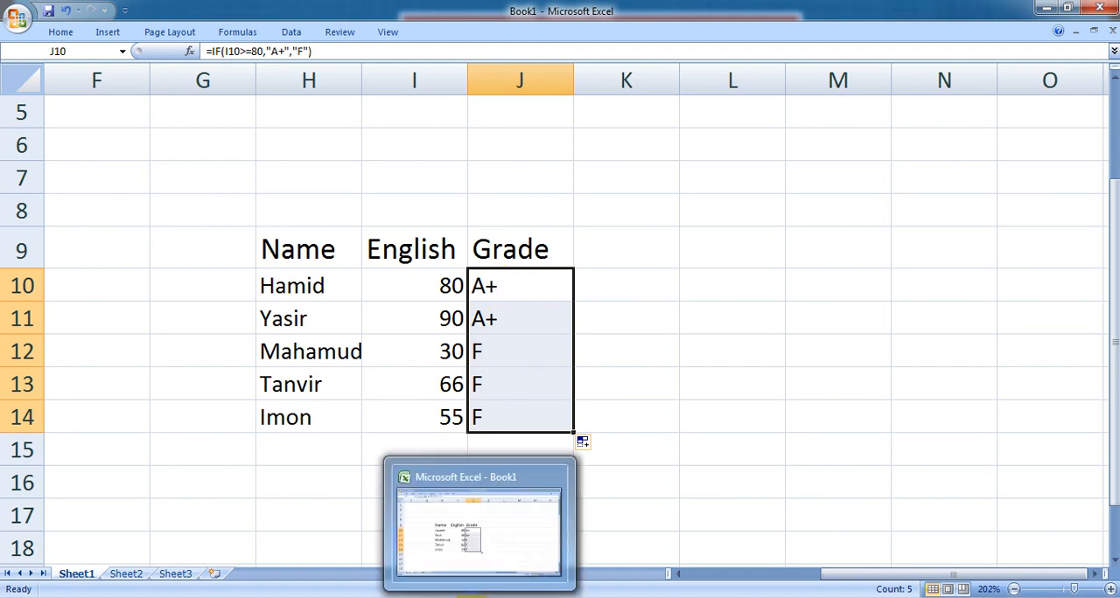
{"action": "left_click", "coordinate": [473, 597]}
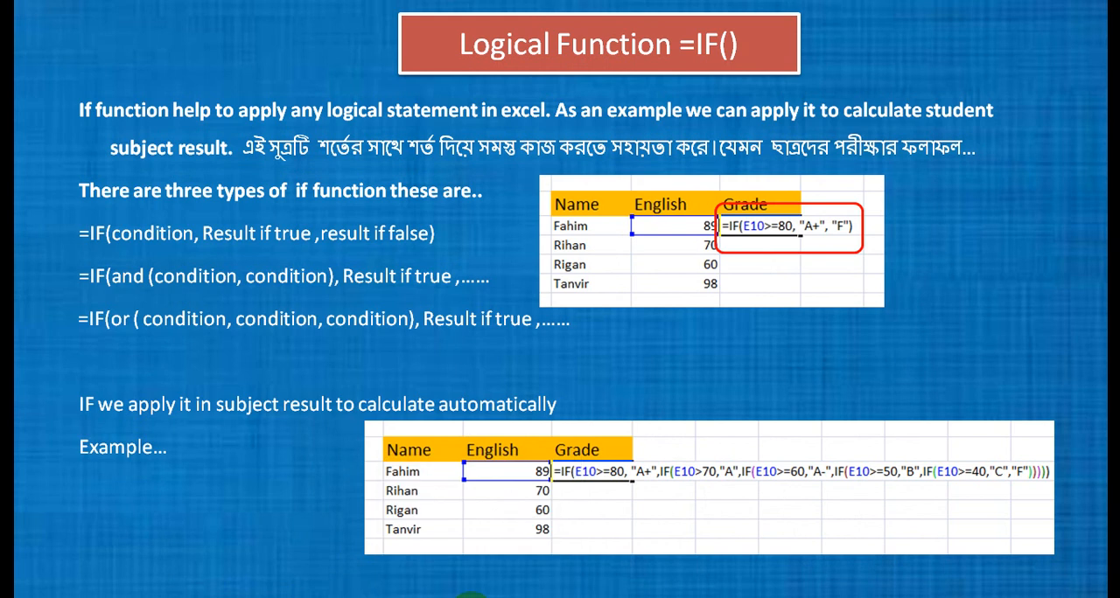
{"action": "key", "text": "Right"}
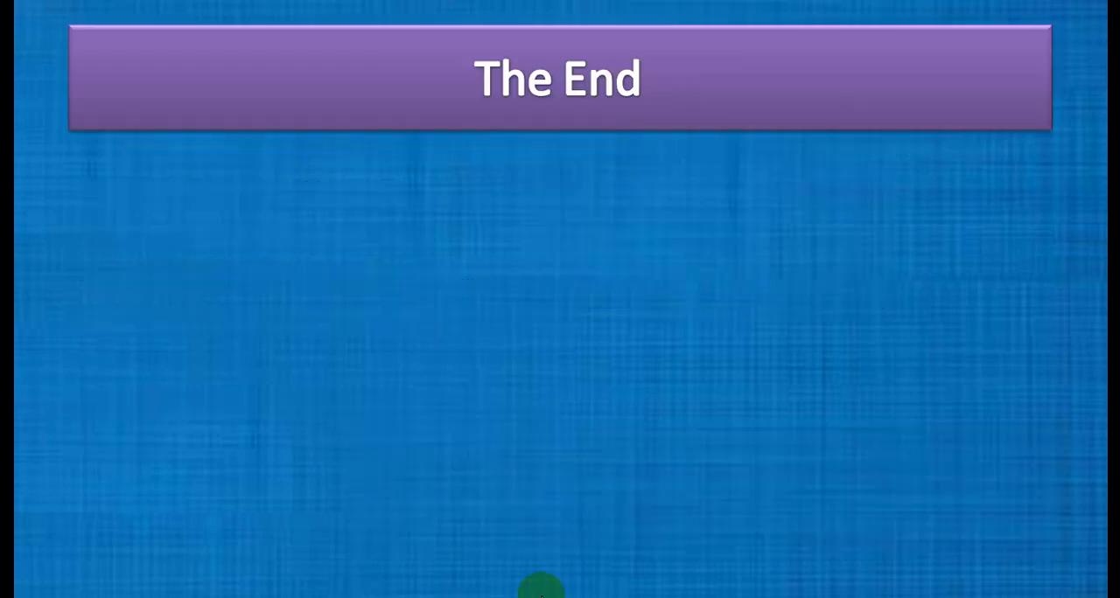
{"action": "key", "text": "super"}
{"action": "key", "text": "super"}
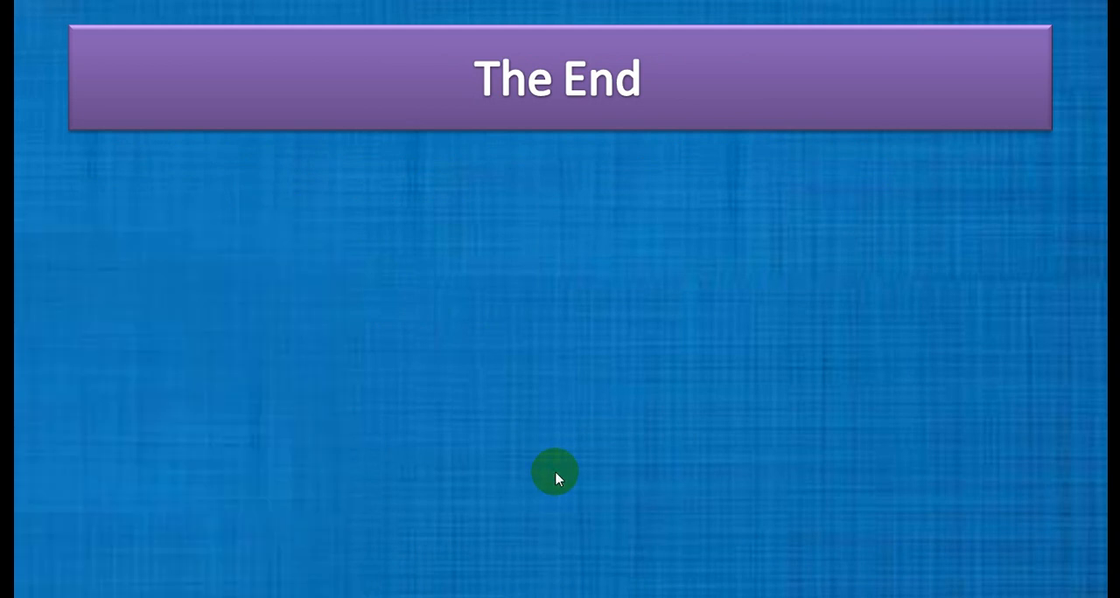
{"action": "key", "text": "super"}
{"action": "left_click", "coordinate": [487, 595]}
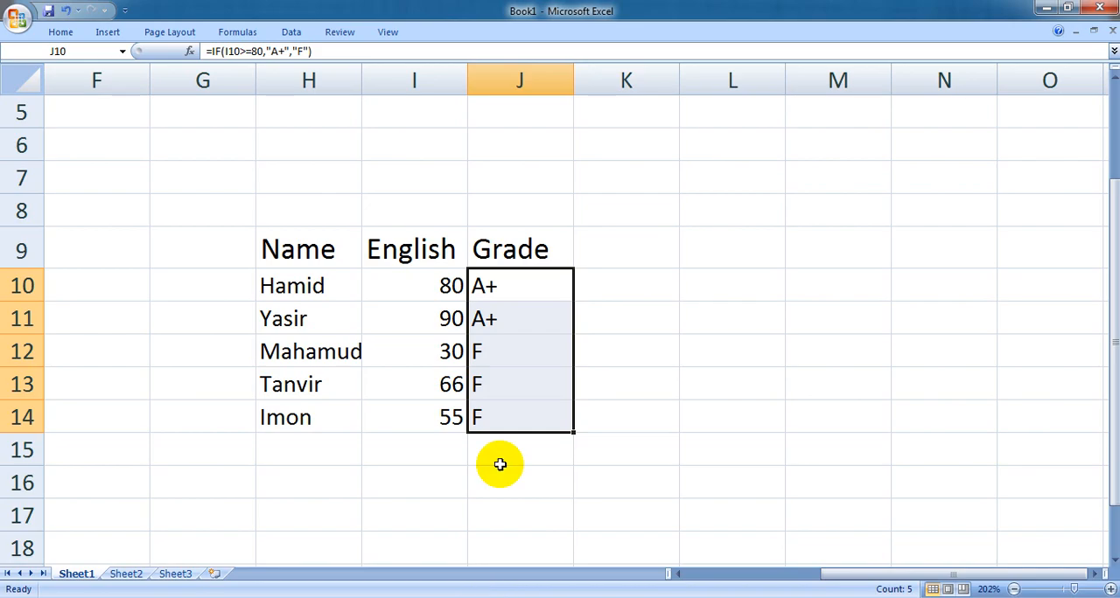
- Clear the copied grade formulas from J11:J14
{"action": "left_click_drag", "start_coordinate": [525, 319], "coordinate": [524, 423]}
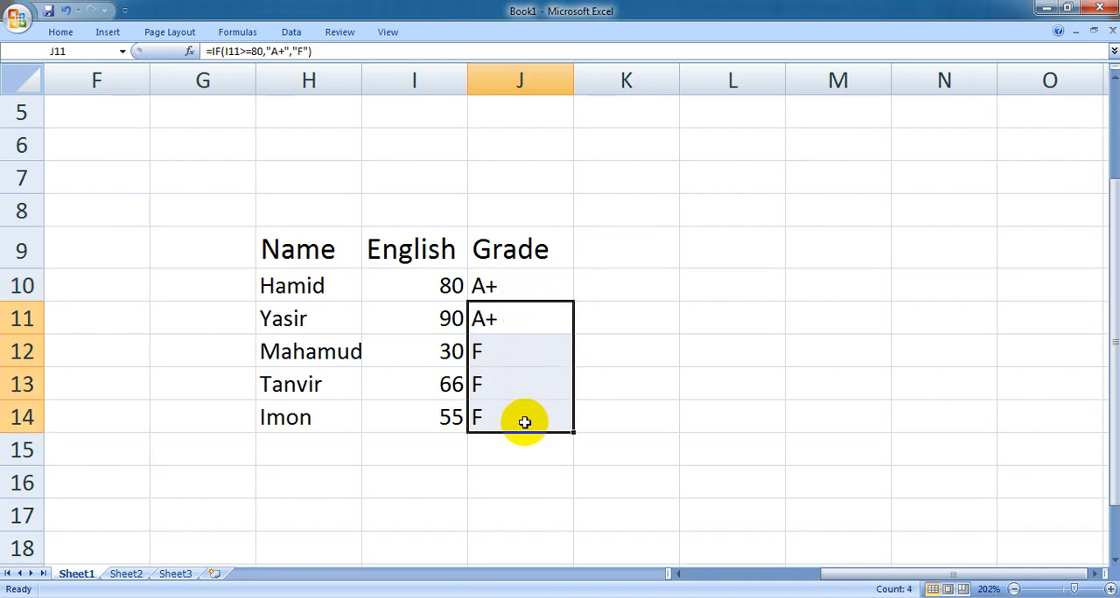
{"action": "key", "text": "Delete"}
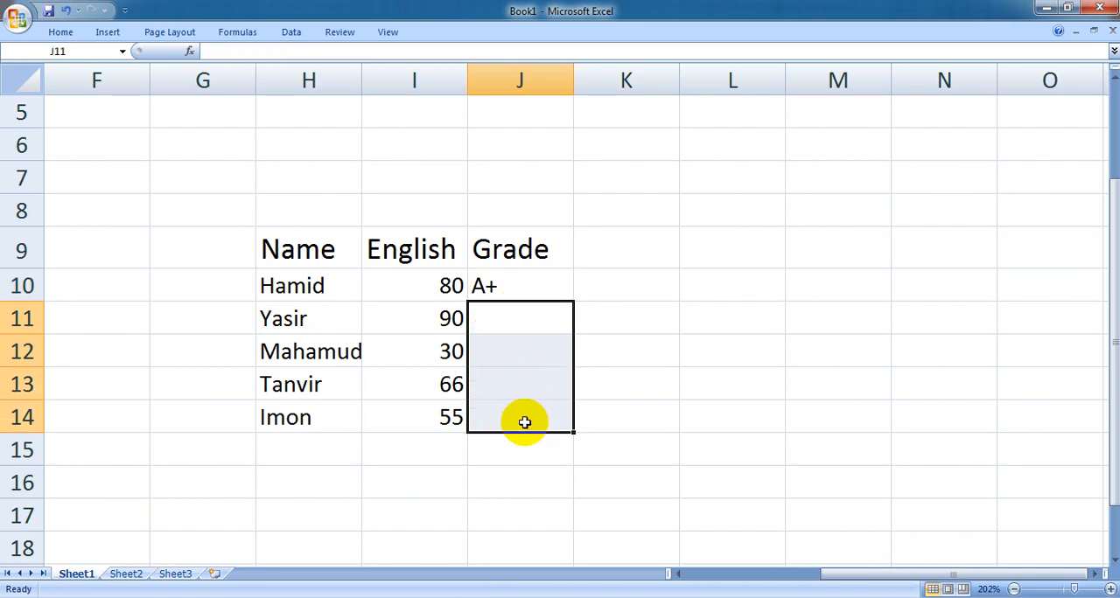
- Replace the "F" false result in J10's formula with a nested condition, if(I10>=70,"A", leaving it open for another argument
{"action": "left_click", "coordinate": [499, 288]}
{"action": "double_click", "coordinate": [499, 288]}
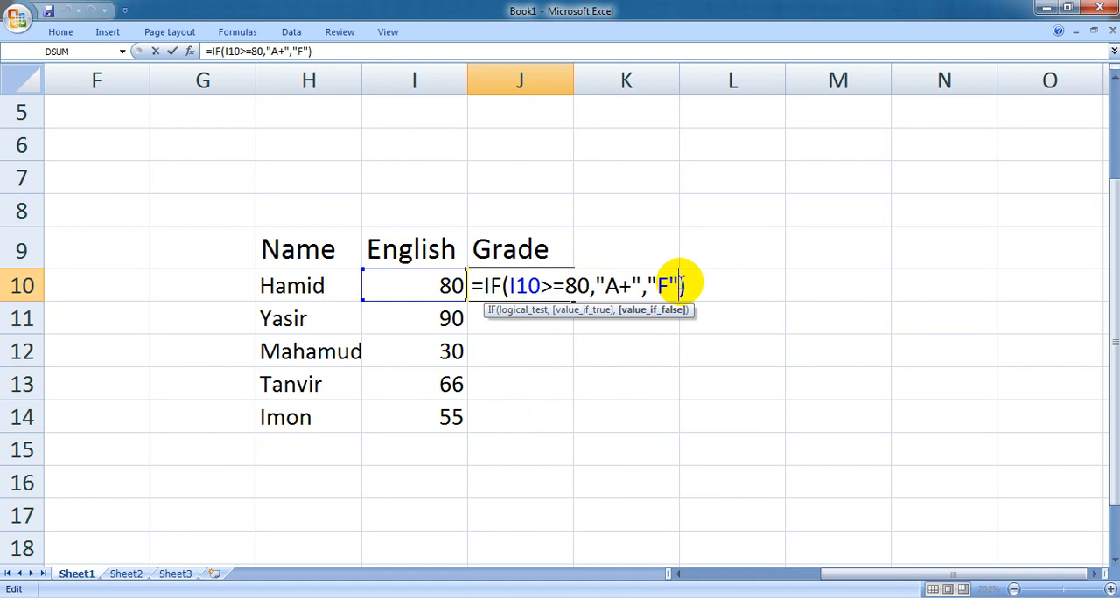
{"action": "key", "text": "BackSpace"}
{"action": "key", "text": "BackSpace"}
{"action": "key", "text": "BackSpace"}
{"action": "key", "text": "BackSpace"}
{"action": "type", "text": "if("}
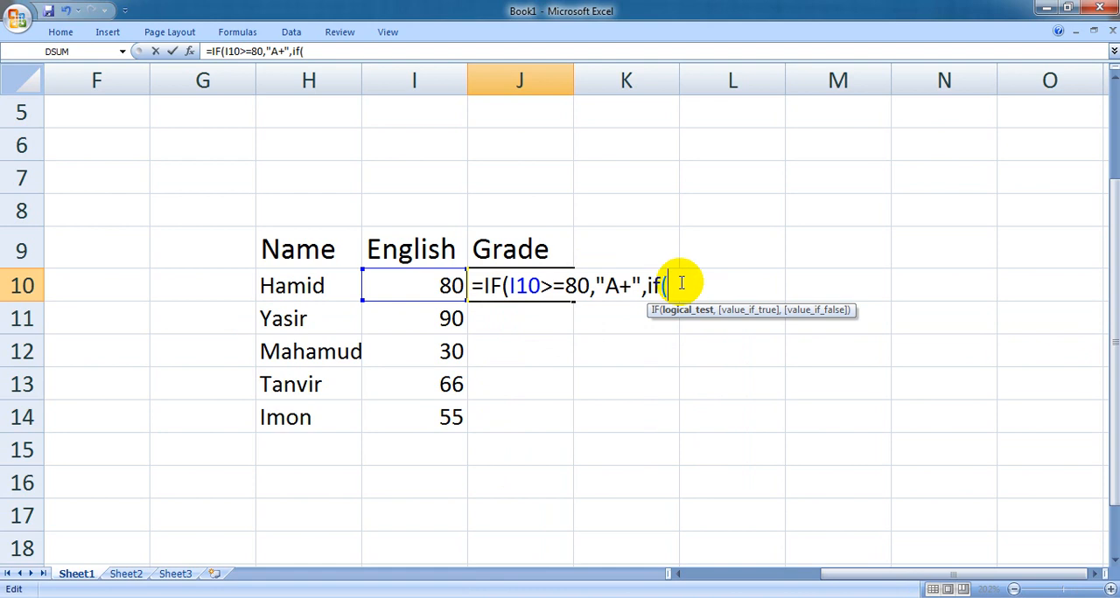
{"action": "left_click", "coordinate": [440, 283]}
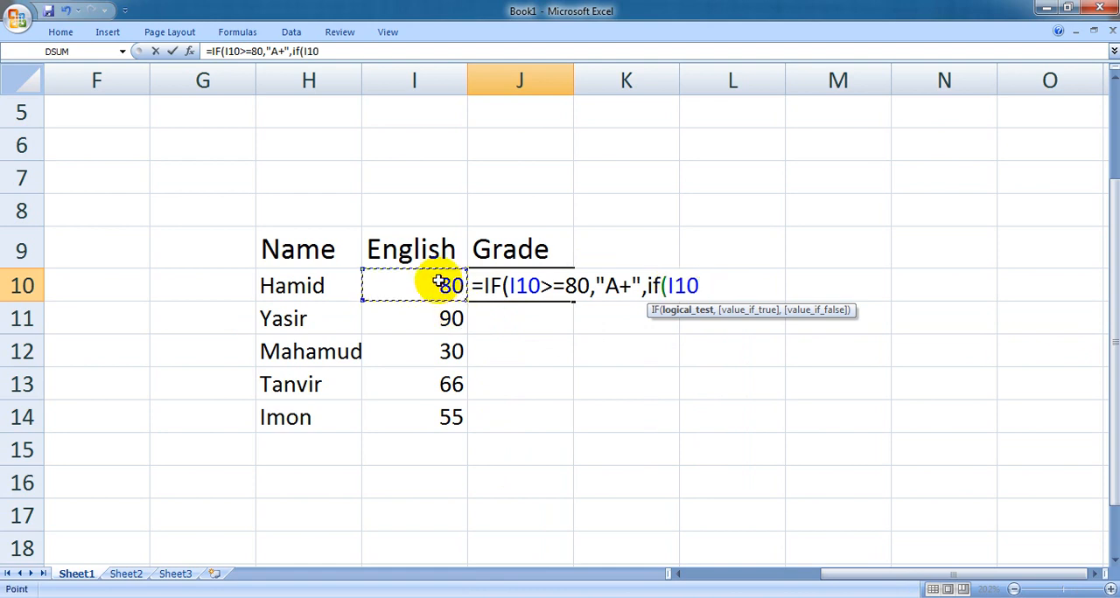
{"action": "type", "text": ">=70"}
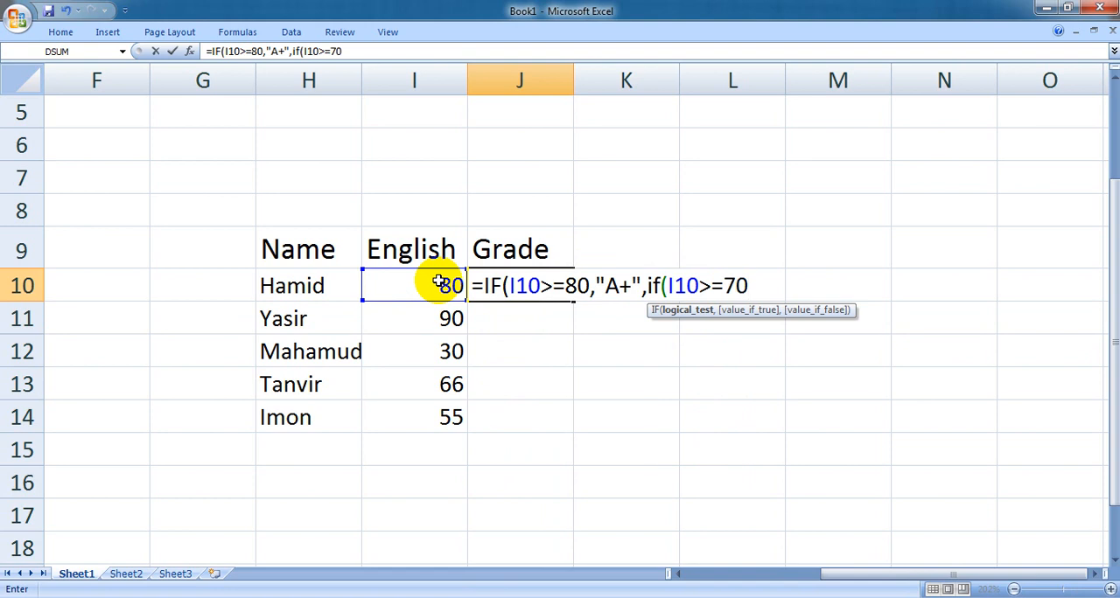
{"action": "type", "text": ",\""}
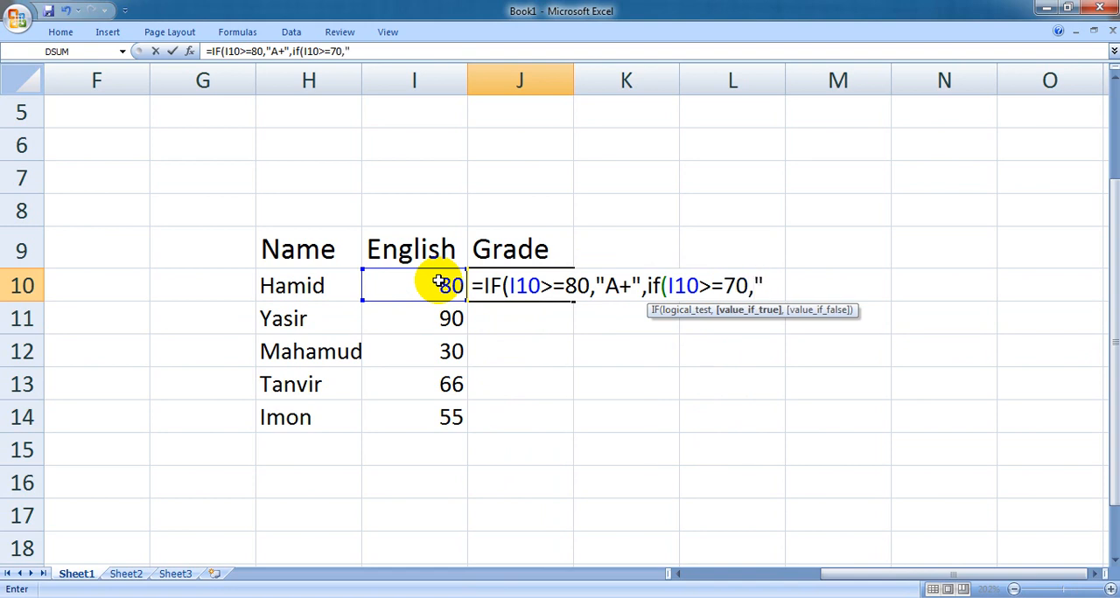
{"action": "type", "text": "A\""}
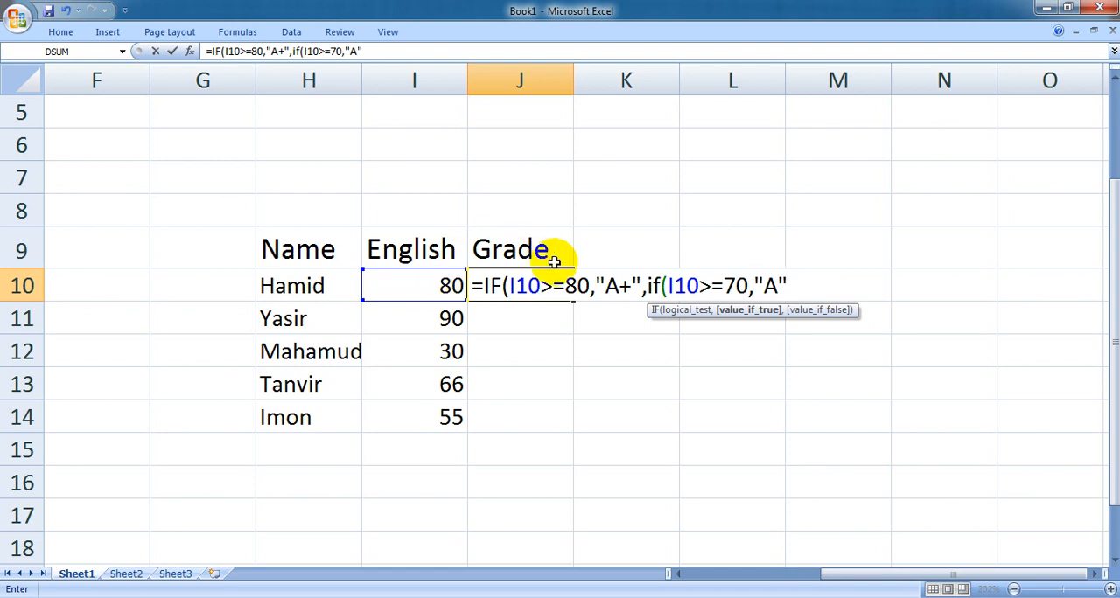
- Extend the J10 formula with a third nested condition, if(I10>=60,"A-", as the false result of the 70-mark test
{"action": "left_click_drag", "start_coordinate": [668, 285], "coordinate": [754, 277]}
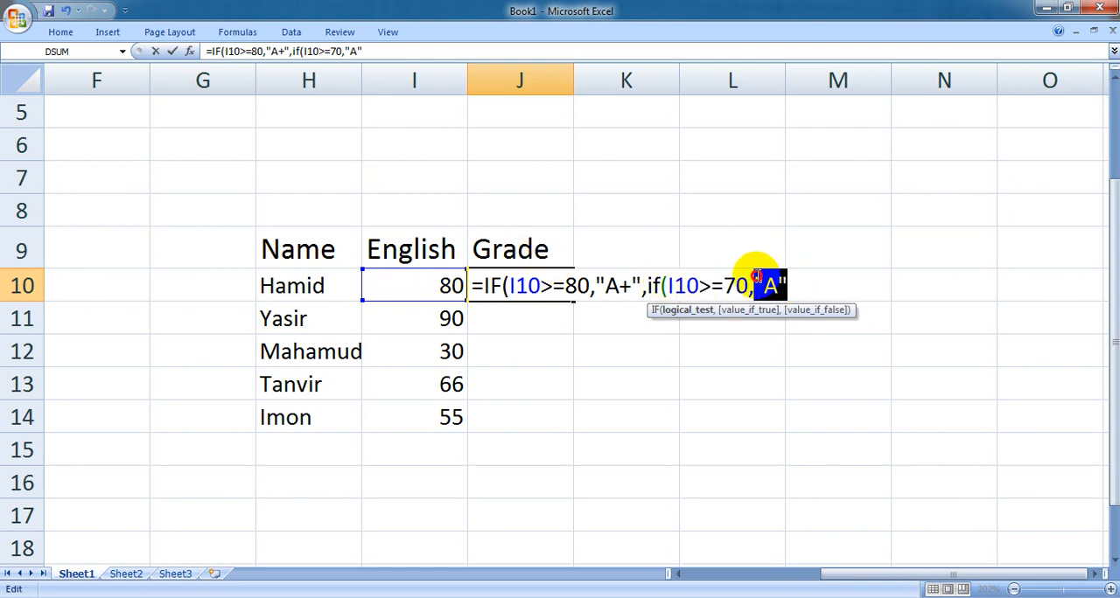
{"action": "left_click", "coordinate": [794, 280]}
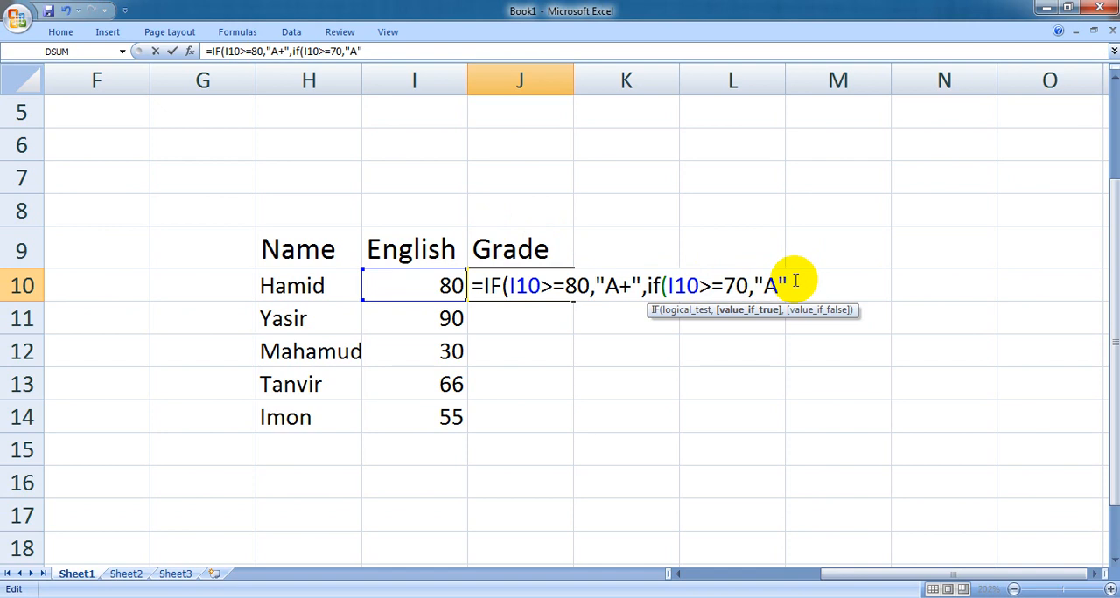
{"action": "type", "text": ",if("}
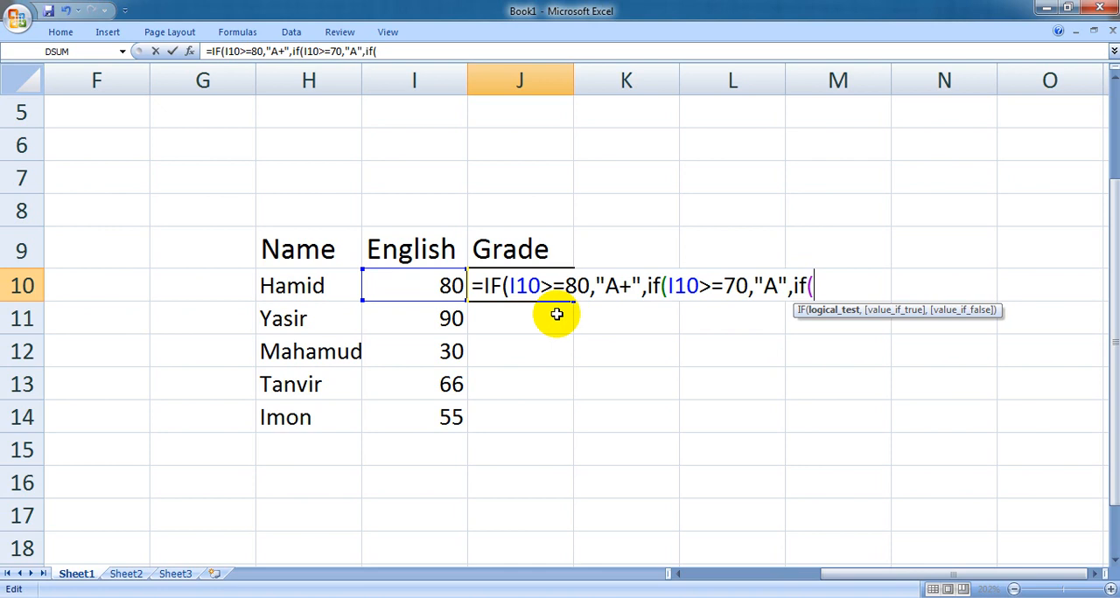
{"action": "left_click", "coordinate": [425, 290]}
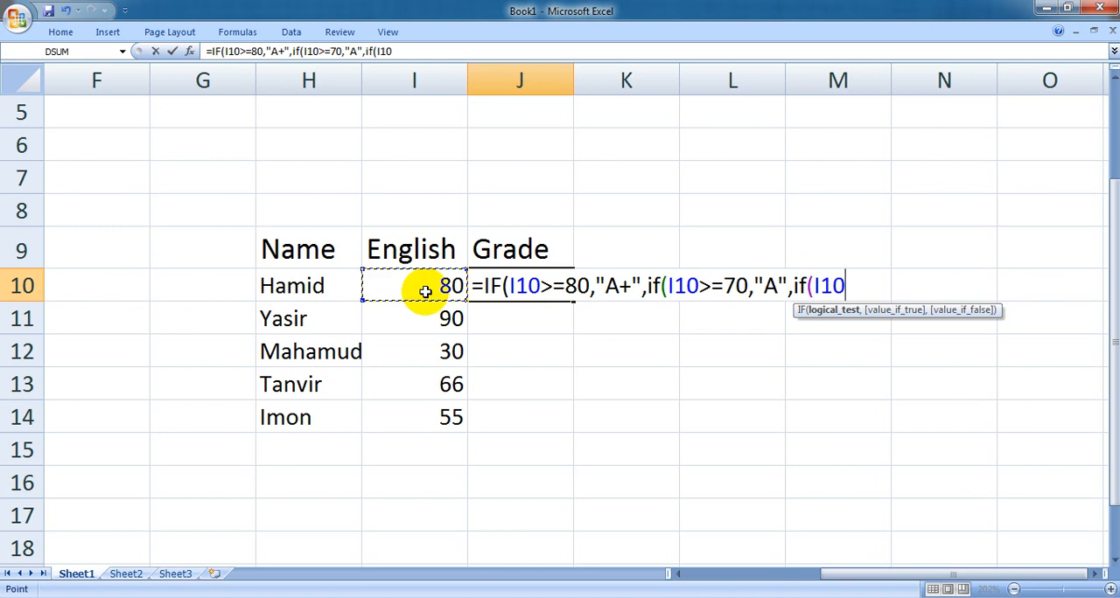
{"action": "type", "text": ">=60."}
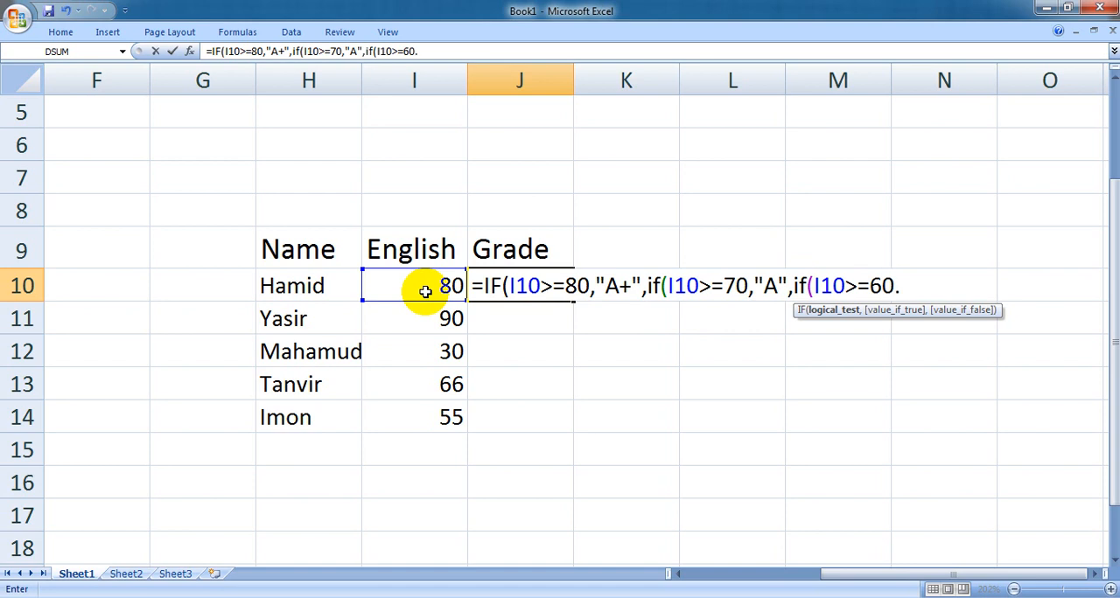
{"action": "key", "text": "BackSpace"}
{"action": "type", "text": ",\"A"}
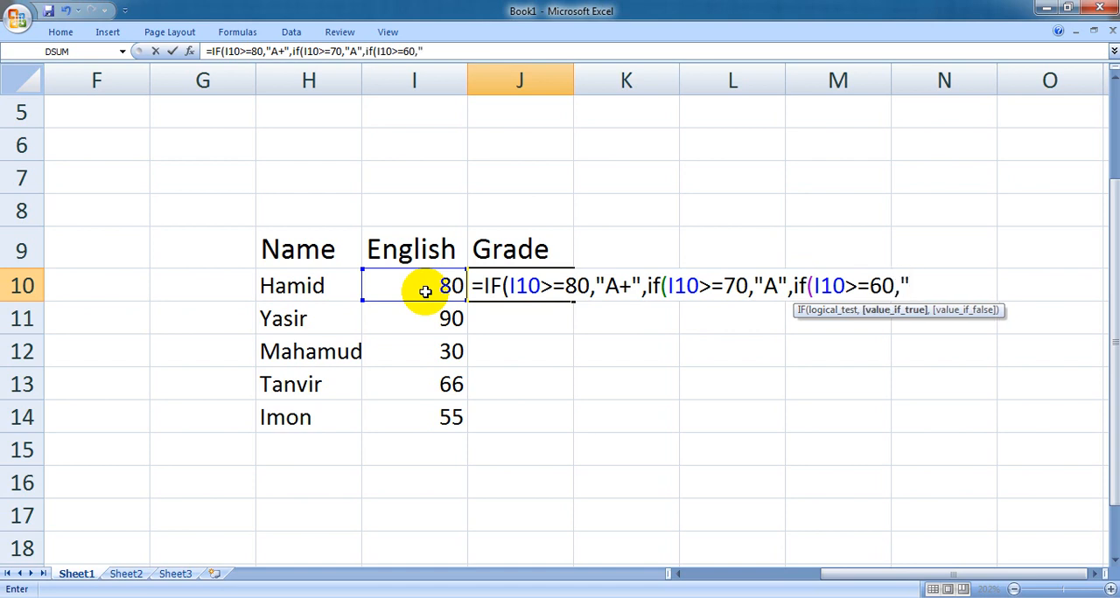
{"action": "type", "text": "-\","}
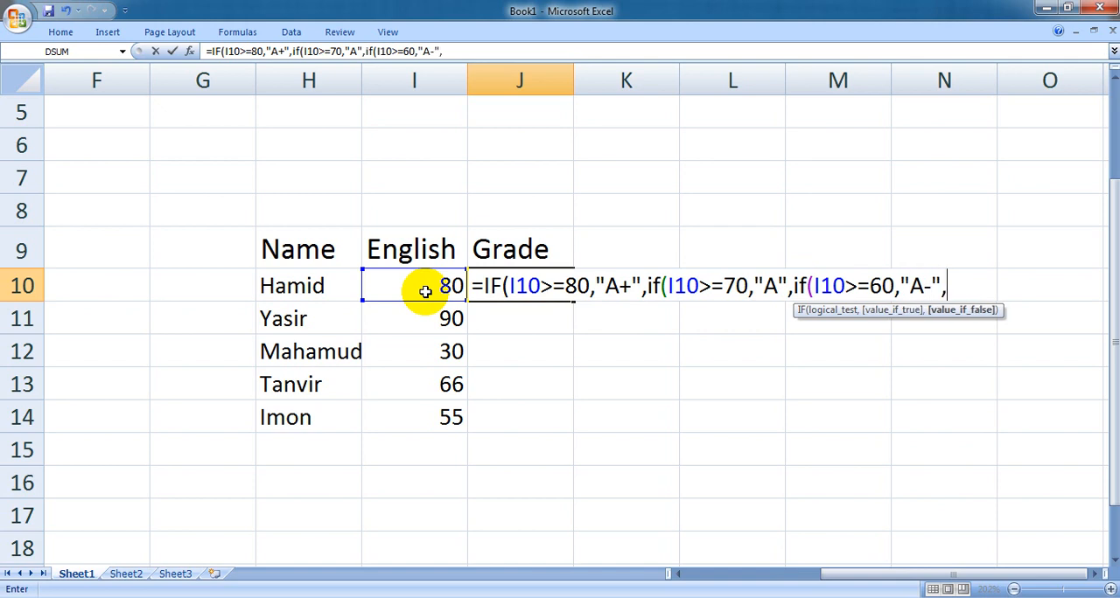
{"action": "type", "text": "if"}
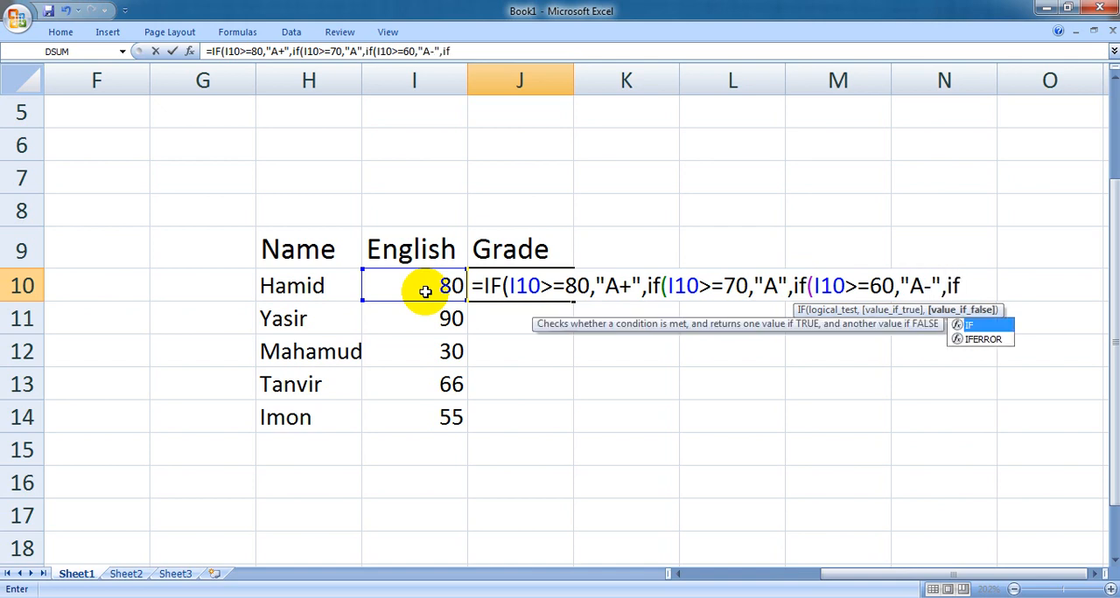
{"action": "type", "text": "("}
- Add a fourth nested condition to the J10 formula, if(I10>=50,"B", as the false result of the 60-mark test
{"action": "left_click", "coordinate": [425, 291]}
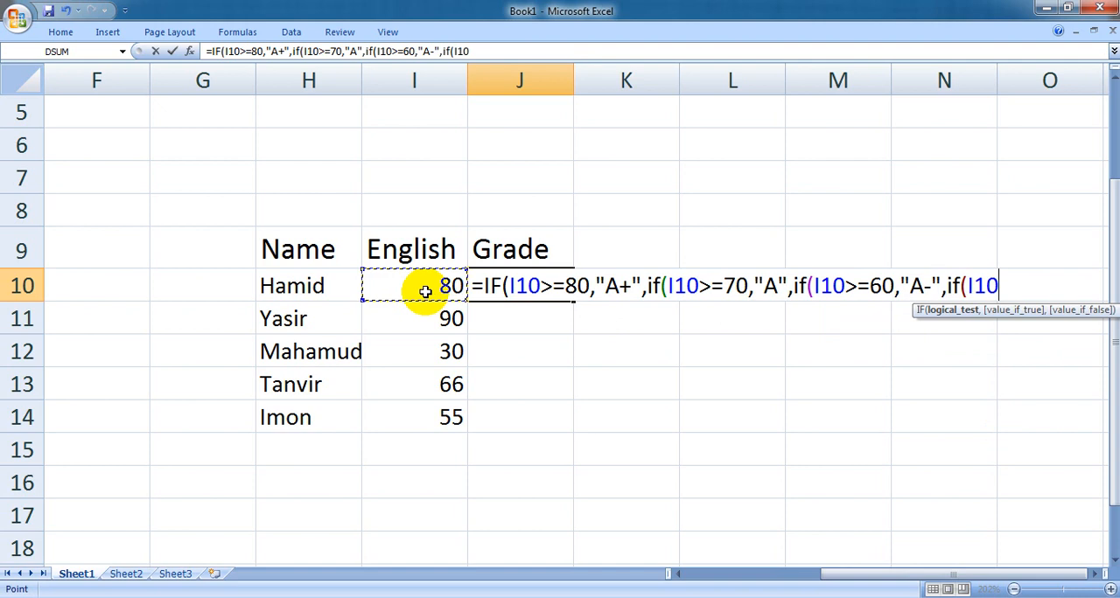
{"action": "type", "text": ">=50"}
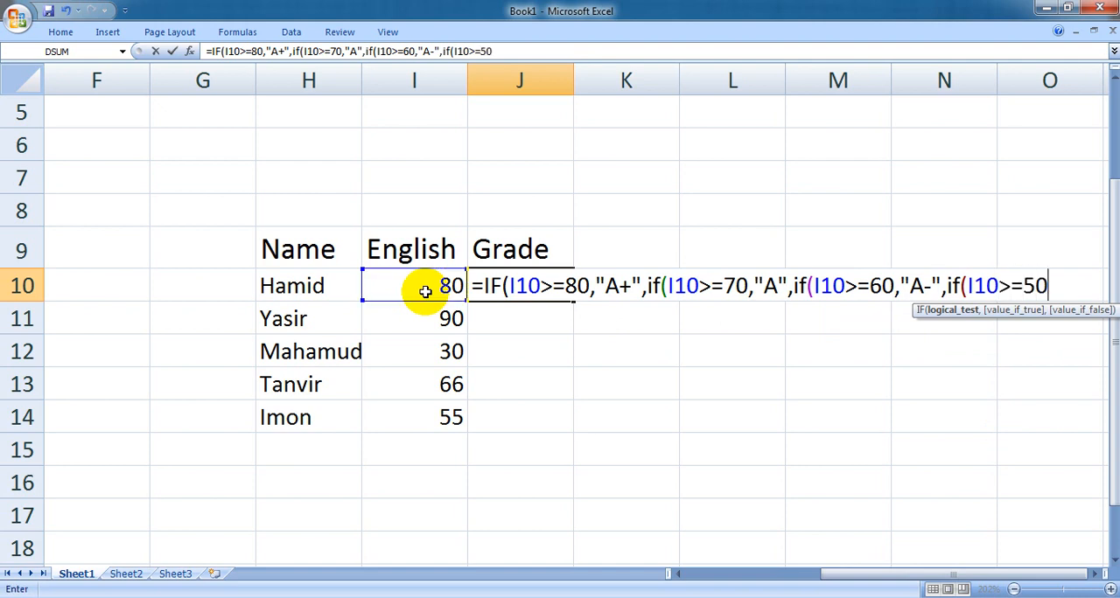
{"action": "type", "text": ",\""}
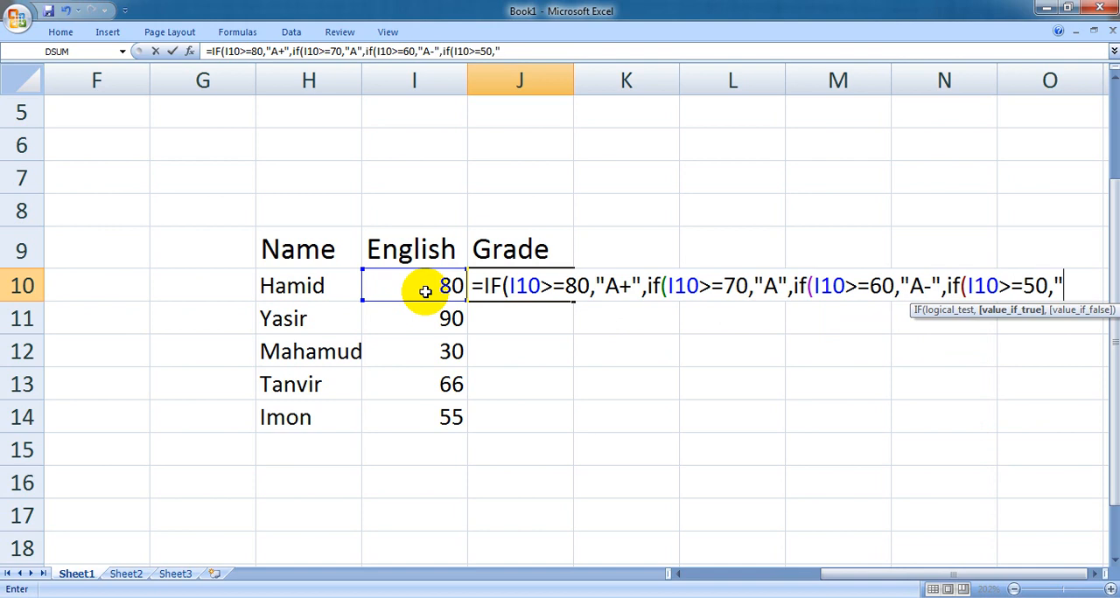
{"action": "type", "text": "B\""}
{"action": "type", "text": ","}
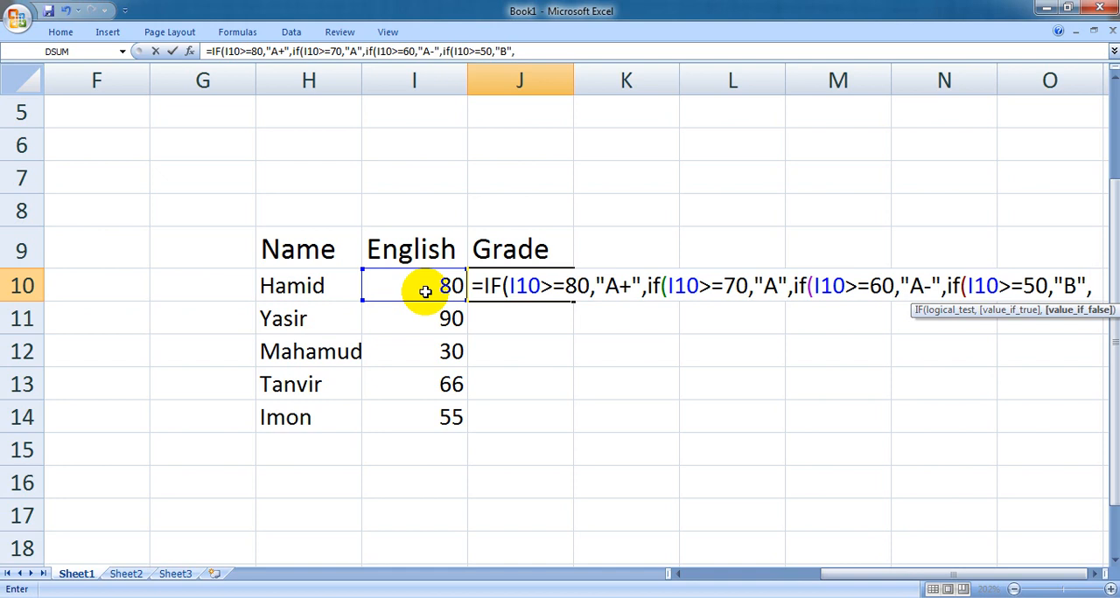
- Give the J10 formula "F" as its final false result, close all four IFs with )))) and commit it
{"action": "type", "text": "\"F\""}
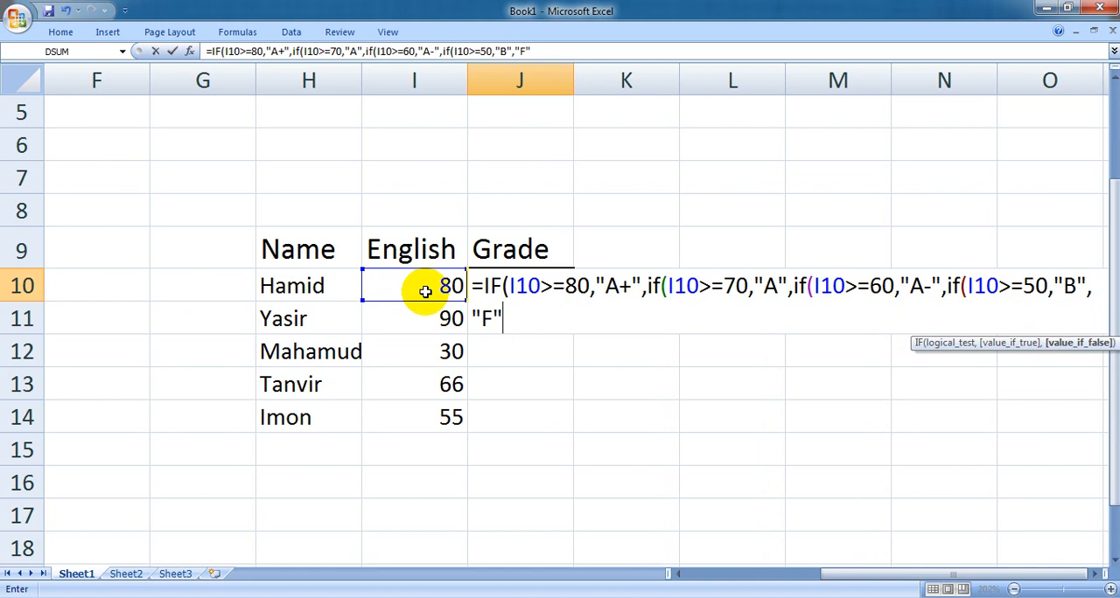
{"action": "type", "text": "))))"}
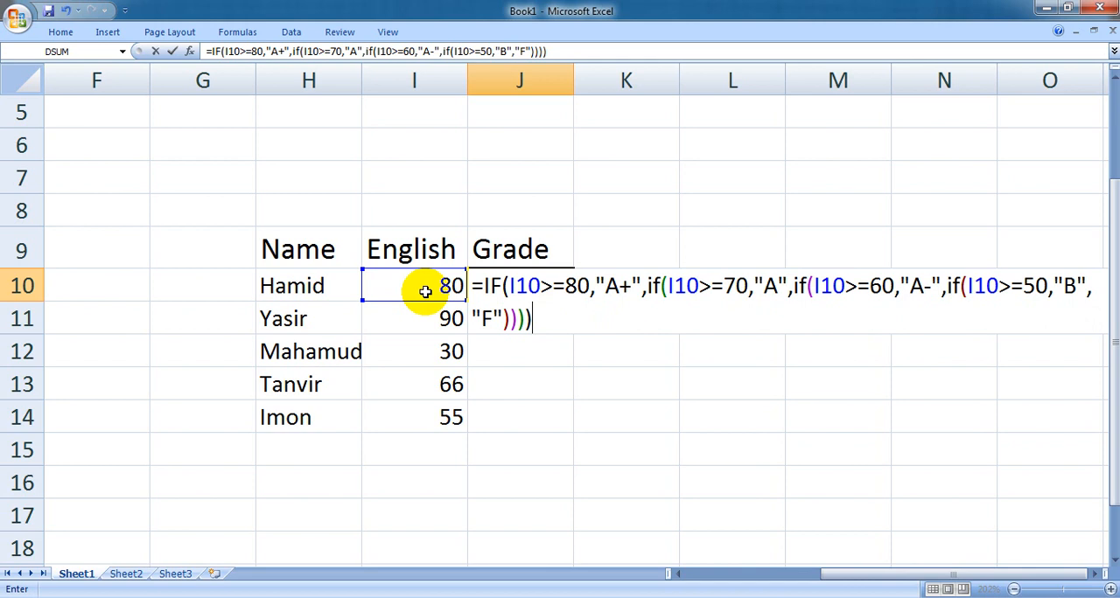
{"action": "key", "text": "Return"}
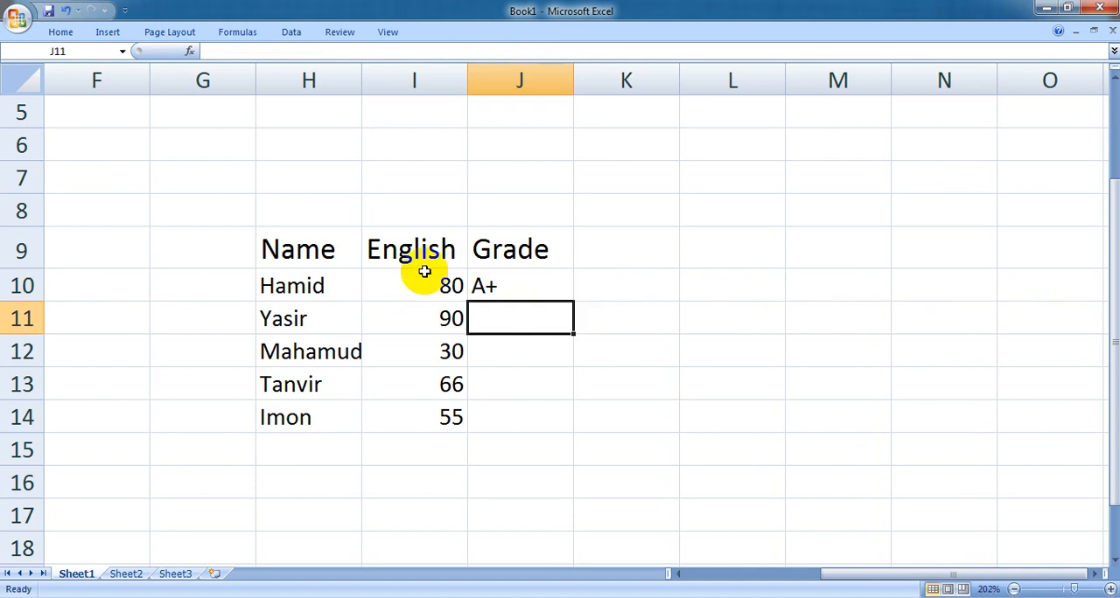
- Fill the nested grade formula from J10 down through J14
{"action": "left_click", "coordinate": [516, 287]}
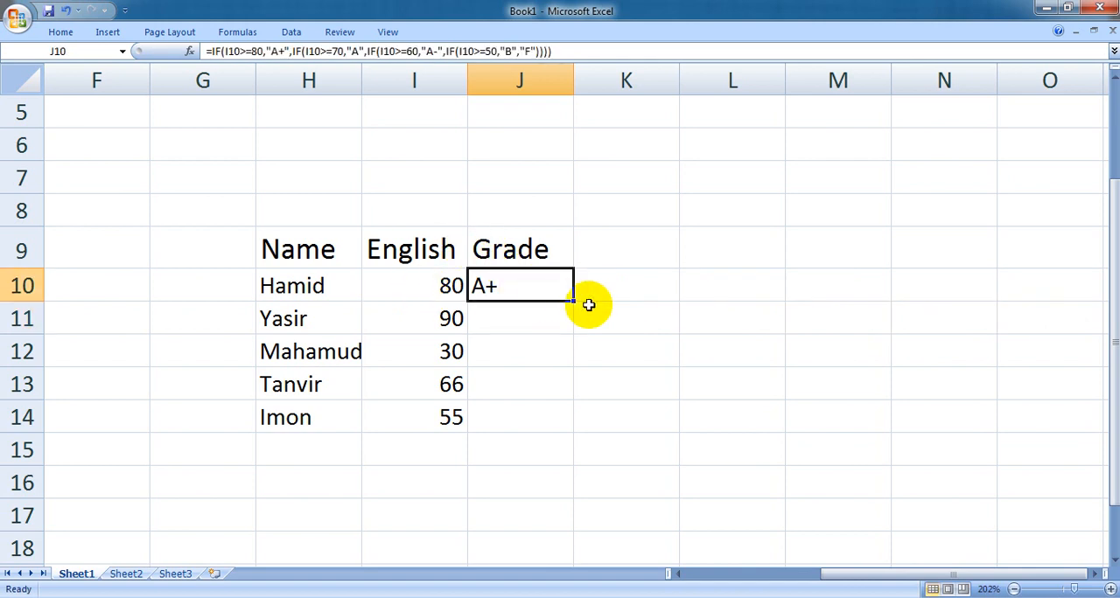
{"action": "left_click_drag", "start_coordinate": [574, 301], "coordinate": [578, 431]}
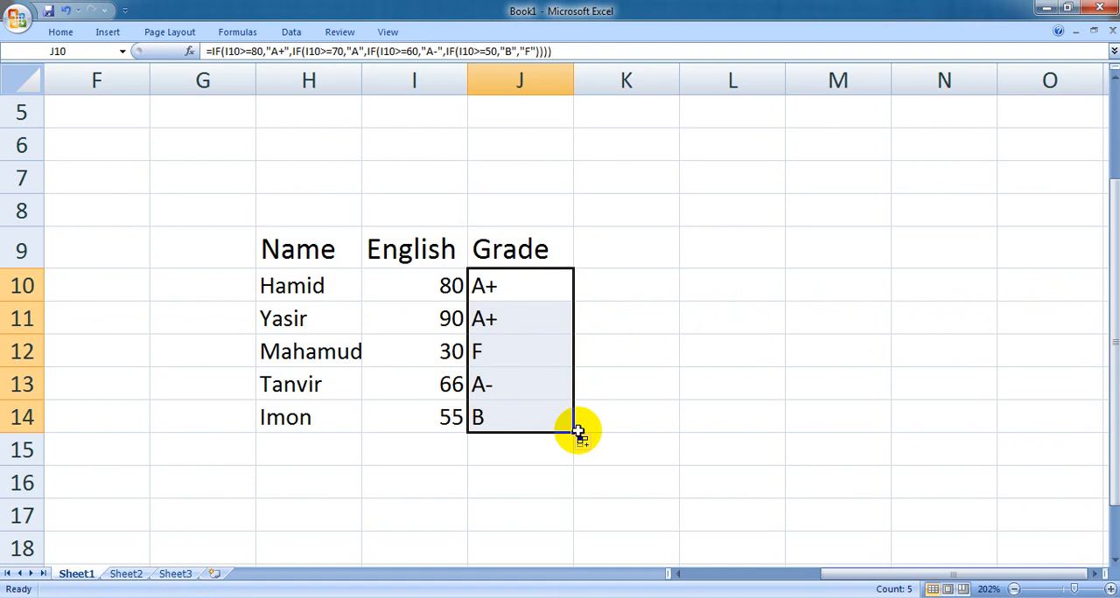
{"action": "left_click", "coordinate": [535, 286]}
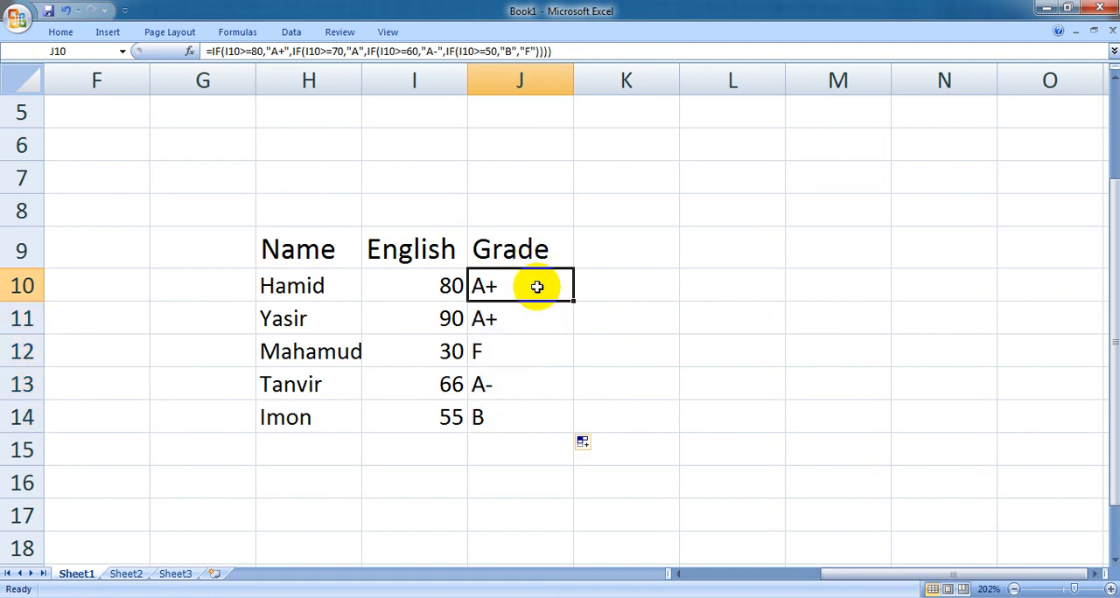
{"action": "mouse_move", "coordinate": [575, 298]}
{"action": "left_mouse_down"}
{"action": "mouse_move", "coordinate": [555, 458]}
{"action": "mouse_move", "coordinate": [567, 423]}
{"action": "left_mouse_up"}
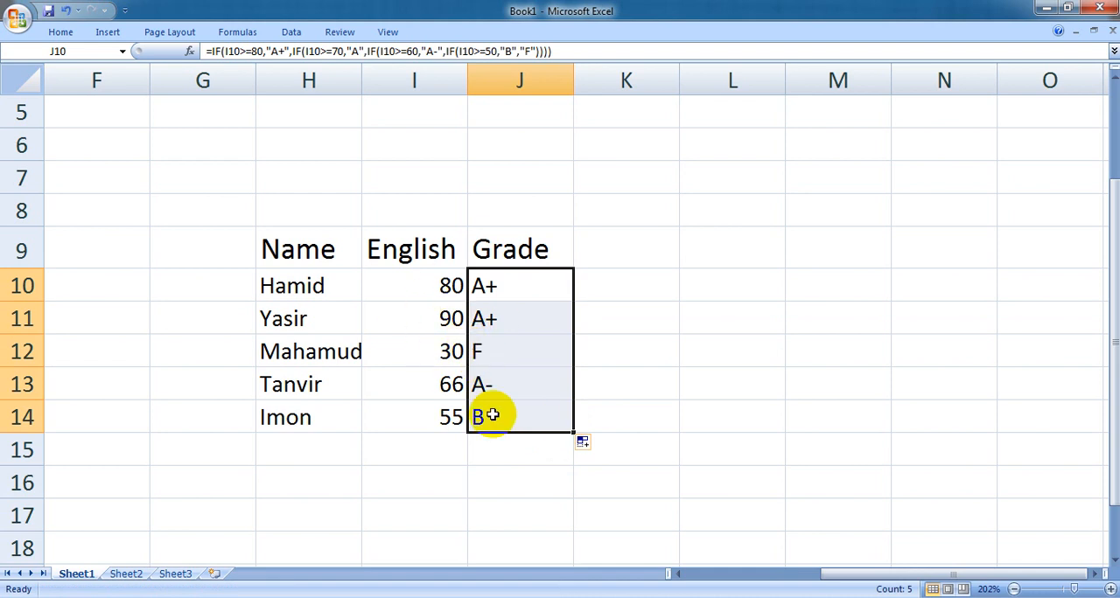
- Examine the nested IF formula in J10 and the example formulas on the "Logical Function =IF()" slide
{"action": "double_click", "coordinate": [493, 282]}
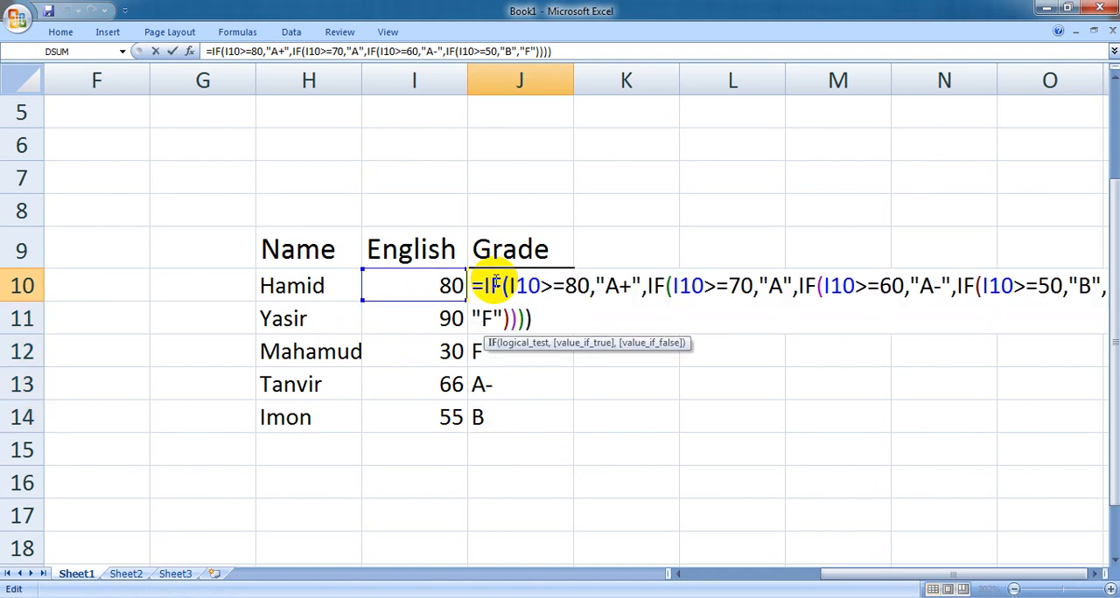
{"action": "left_click", "coordinate": [557, 318]}
{"action": "key", "text": "Return"}
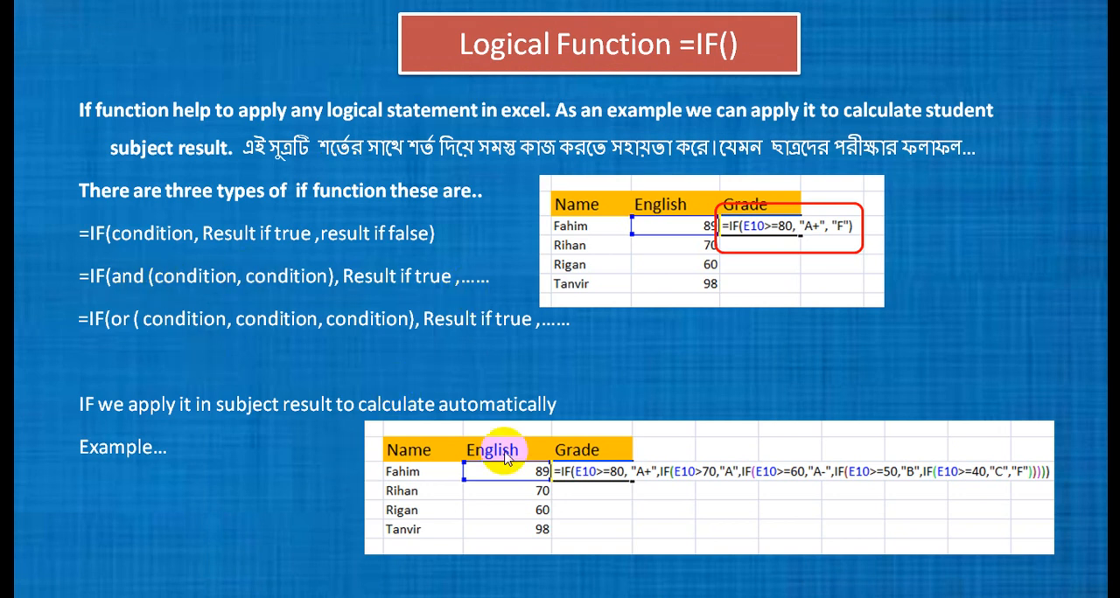
{"action": "key", "text": "super"}
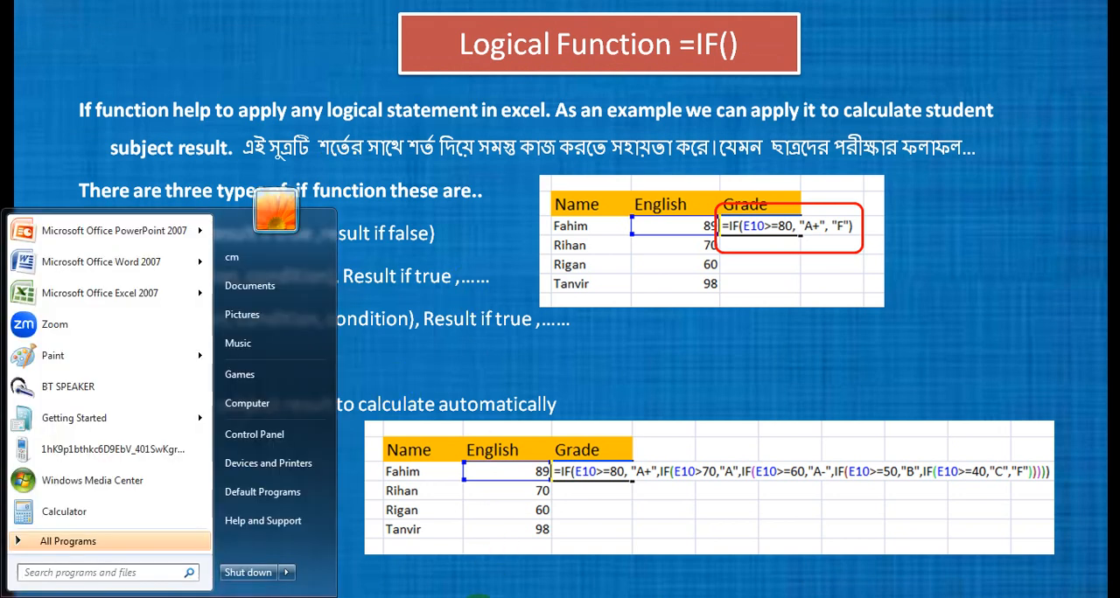
{"action": "key", "text": "Escape"}
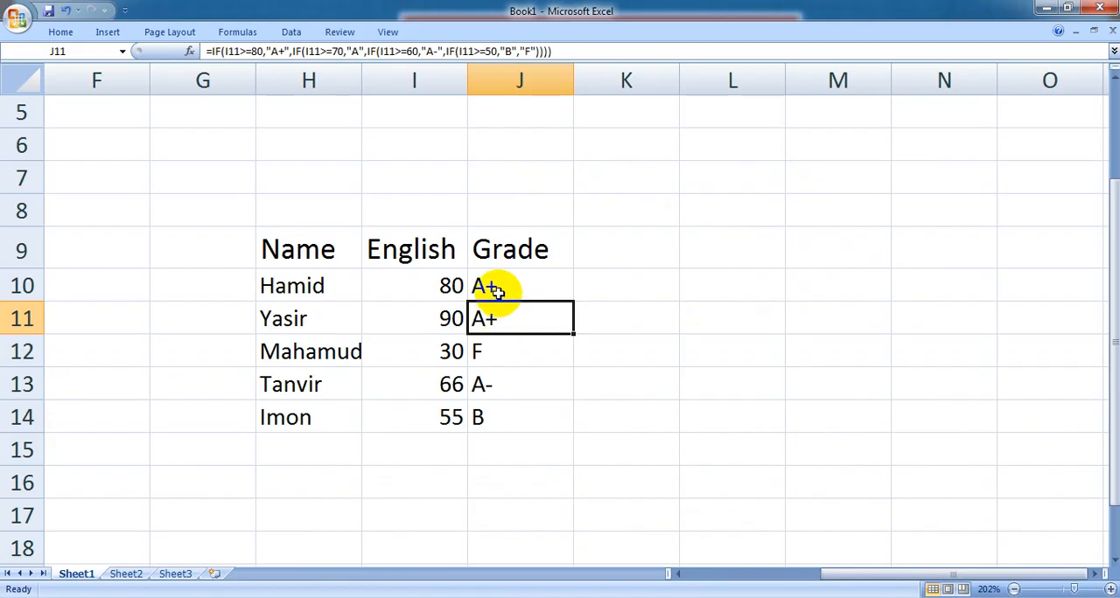
{"action": "left_click", "coordinate": [494, 292]}
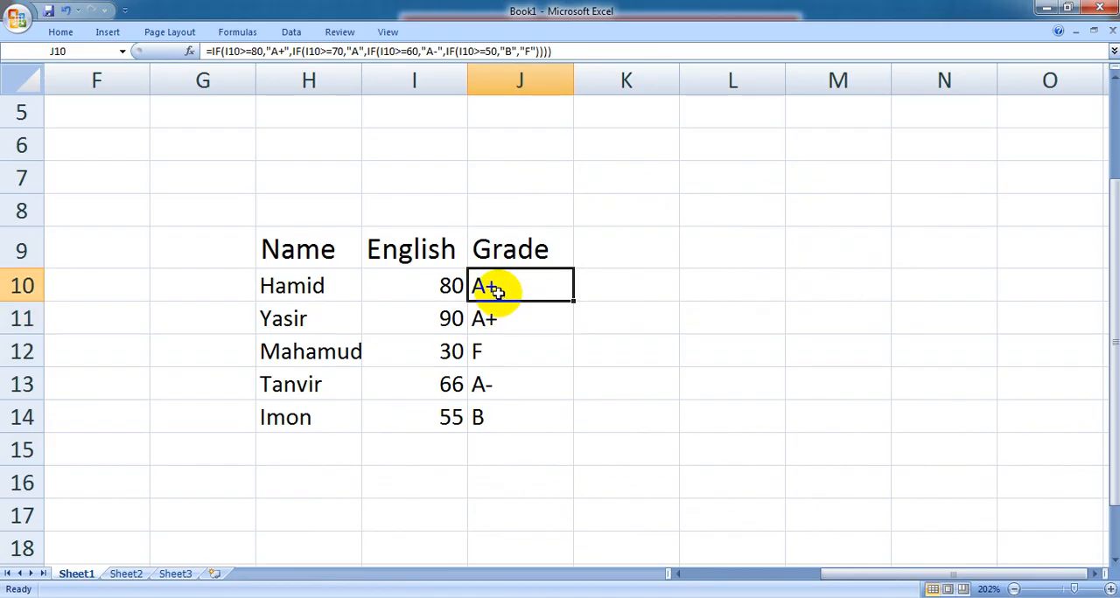
{"action": "double_click", "coordinate": [494, 291]}
{"action": "key", "text": "Return"}
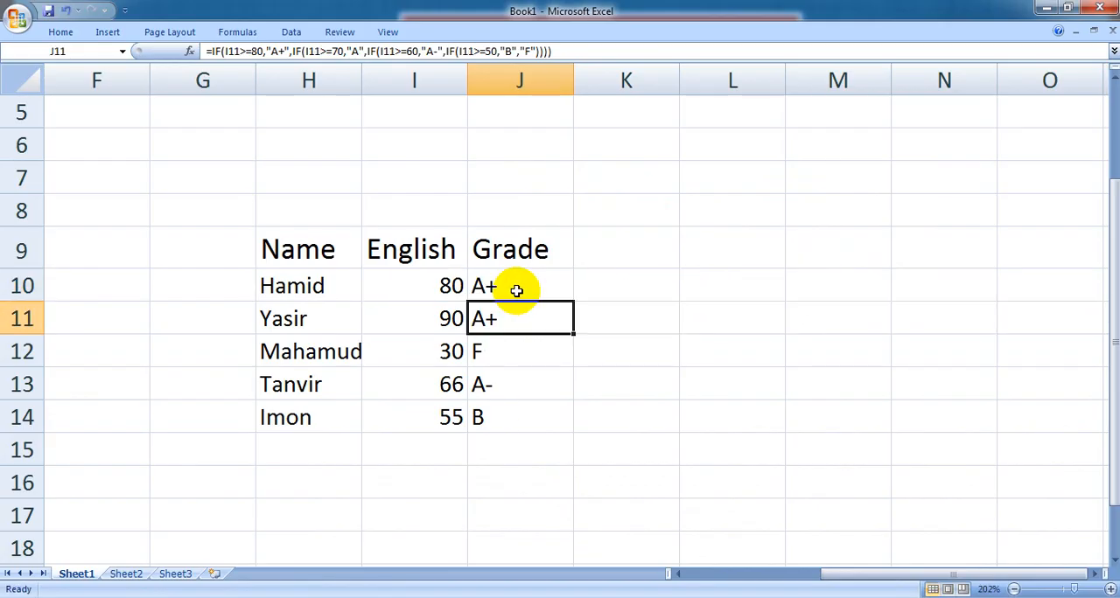
- Set the English mark in I10 to 101 to test the grade formula with an out-of-range mark
{"action": "left_click", "coordinate": [617, 184]}
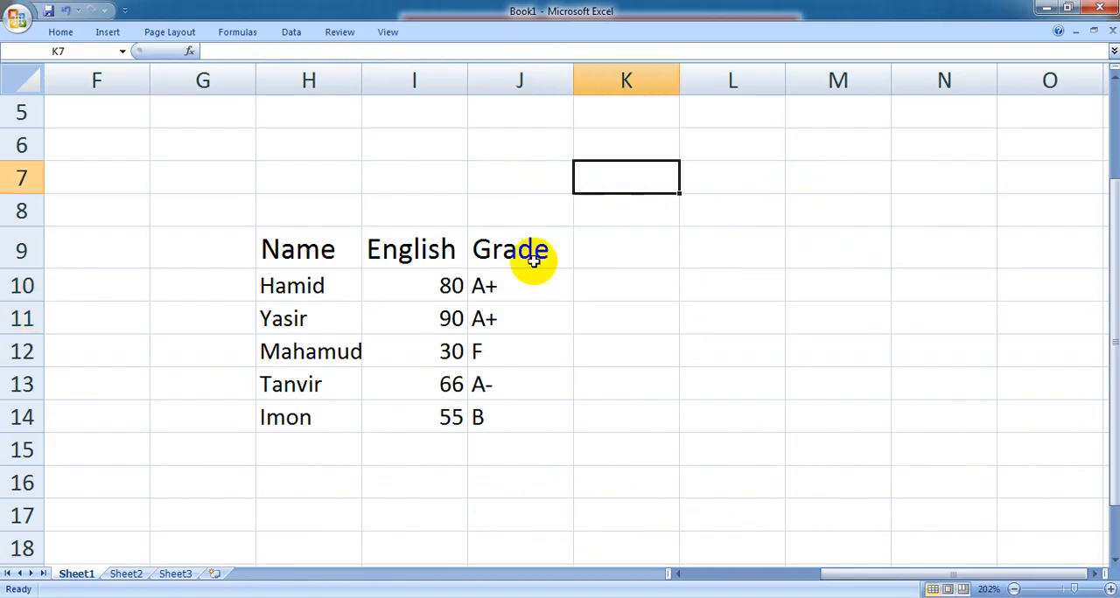
{"action": "left_click", "coordinate": [438, 286]}
{"action": "type", "text": "101"}
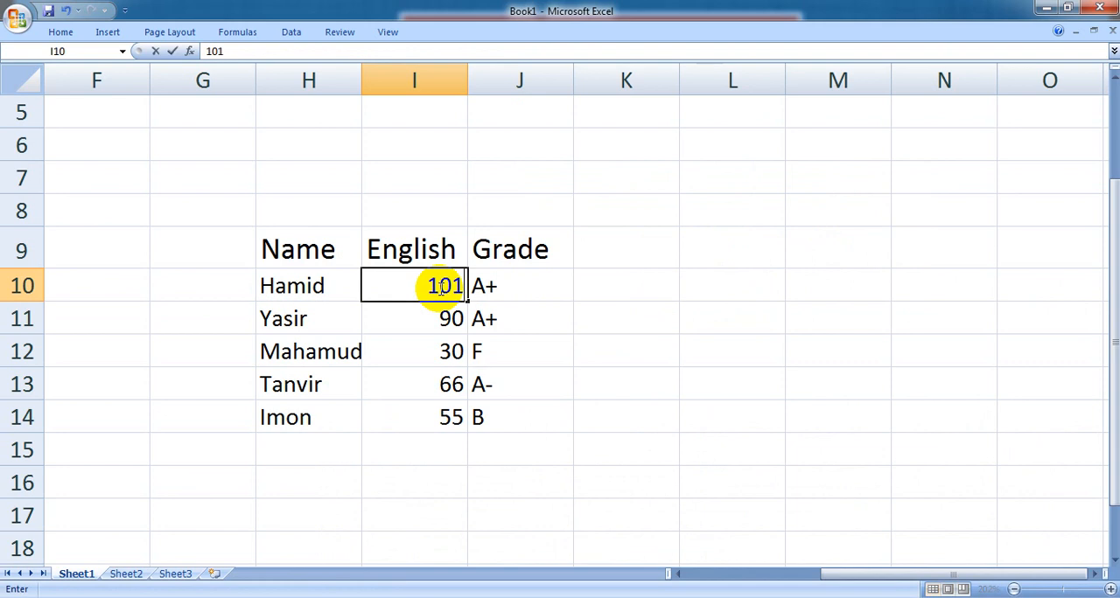
{"action": "key", "text": "Return"}
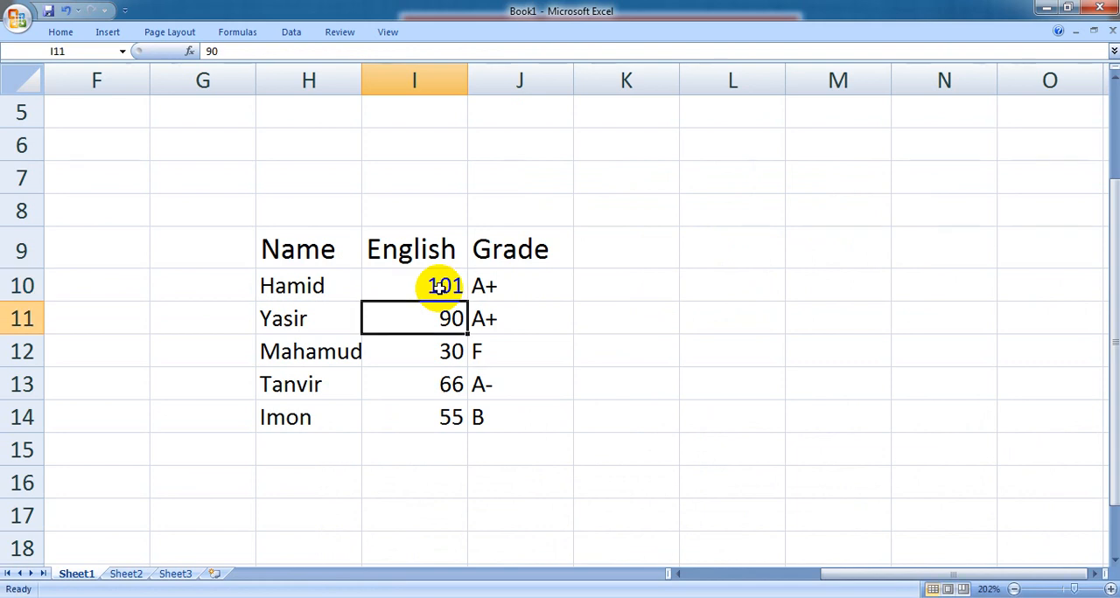
- Set the English mark in I10 to 10000 to test the grade formula with an extreme mark
{"action": "left_click", "coordinate": [516, 291]}
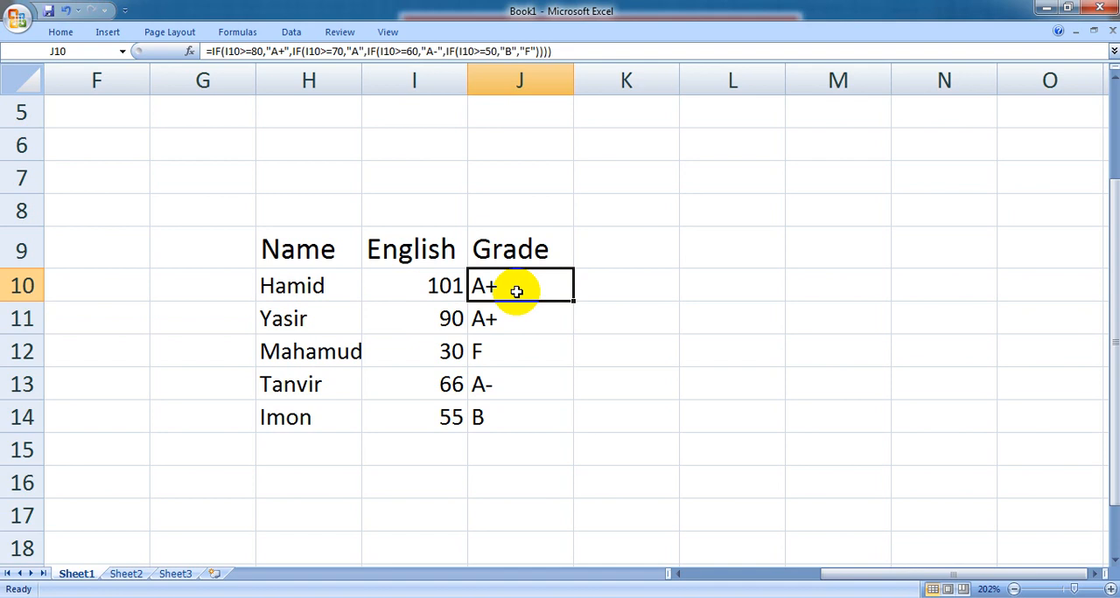
{"action": "double_click", "coordinate": [455, 289]}
{"action": "key", "text": "BackSpace"}
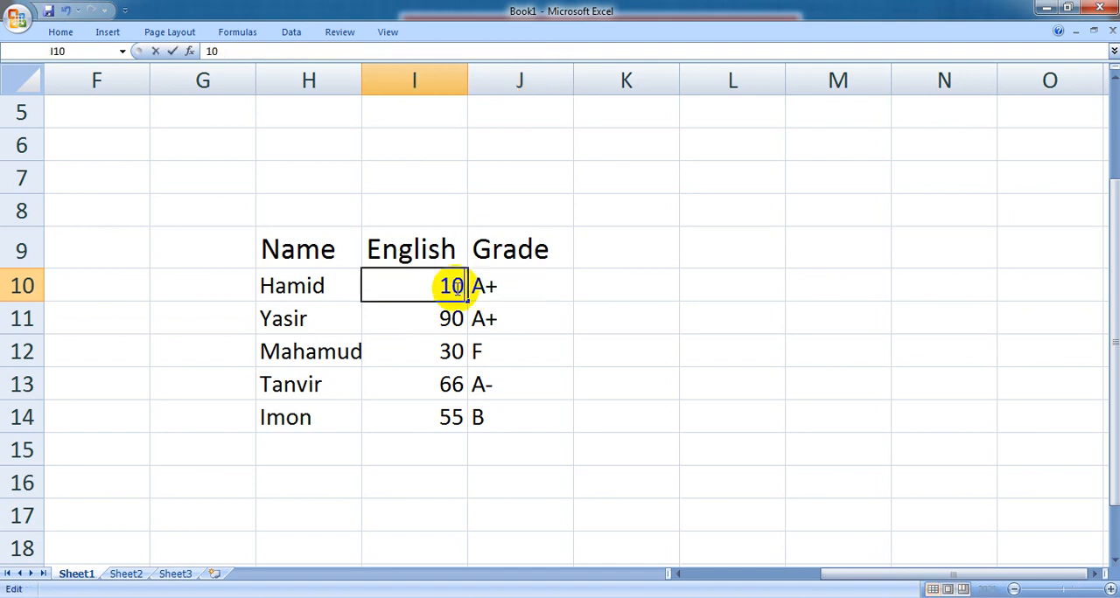
{"action": "type", "text": "000"}
{"action": "key", "text": "Return"}
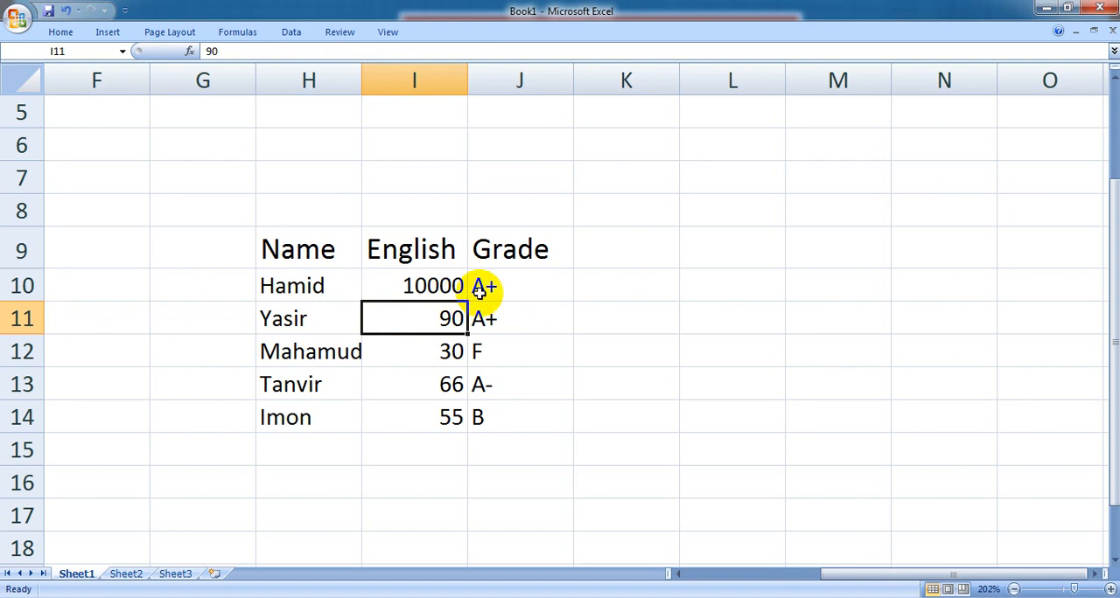
- Wrap the first condition of the J10 formula in an AND with an upper limit, making it and(I10>=80,I10<=100)
{"action": "double_click", "coordinate": [486, 285]}
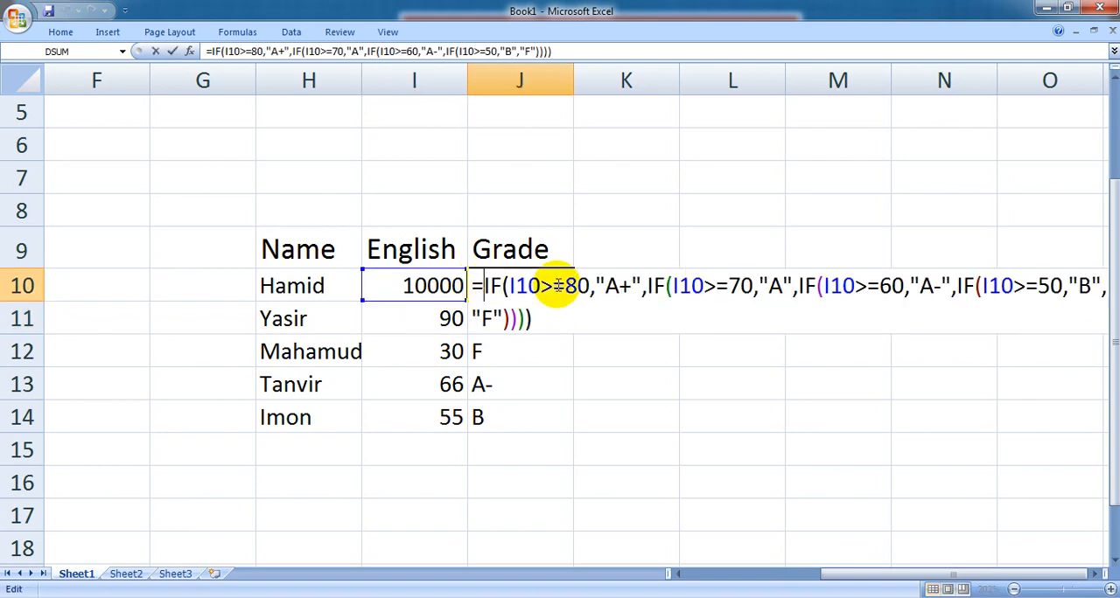
{"action": "left_click", "coordinate": [511, 286]}
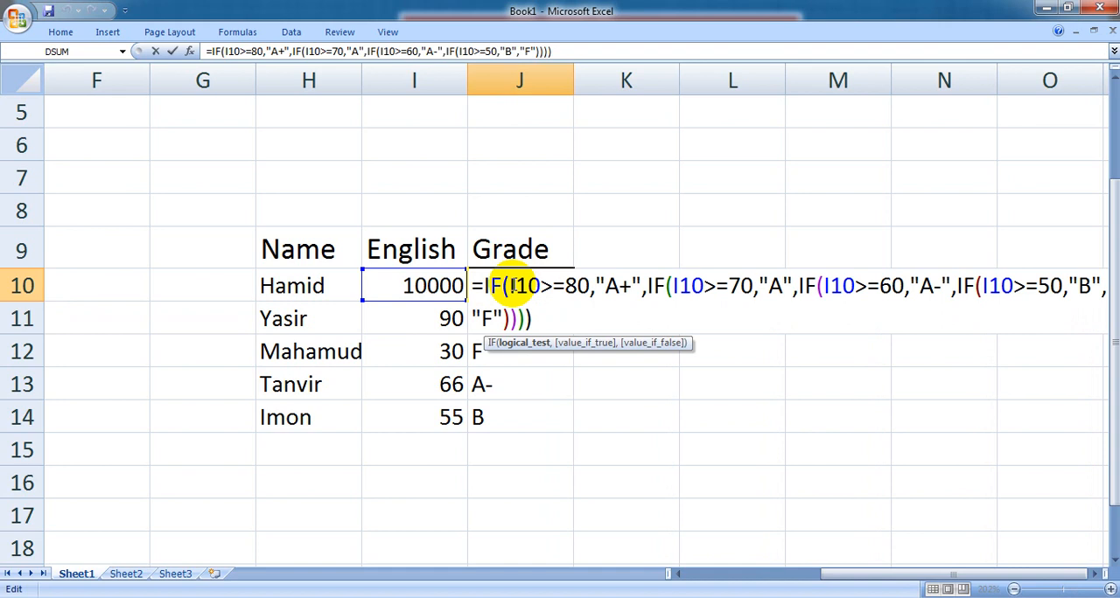
{"action": "type", "text": "and"}
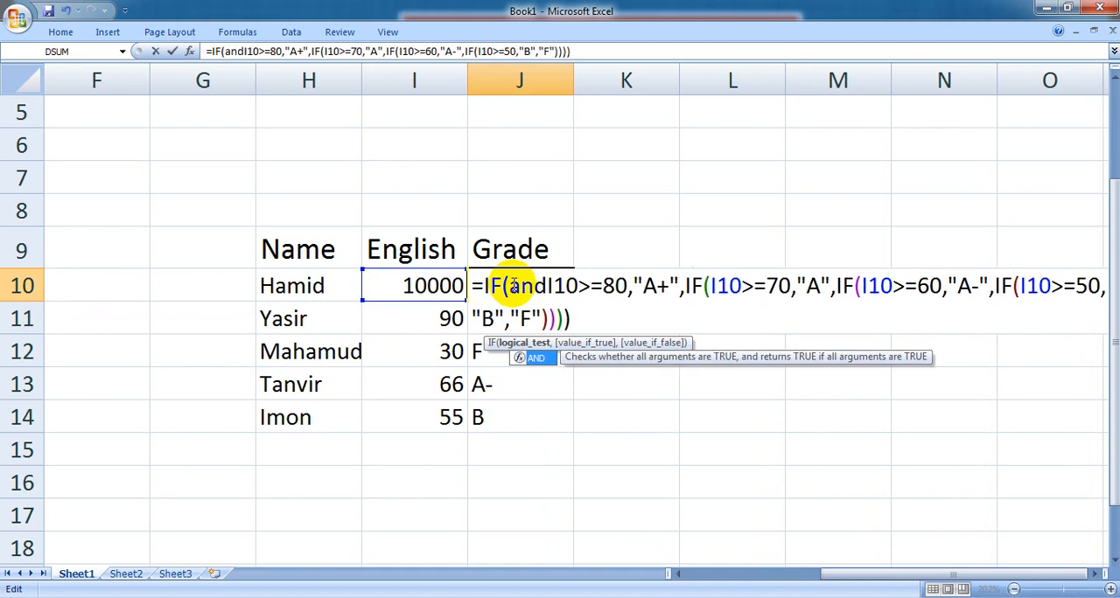
{"action": "type", "text": "("}
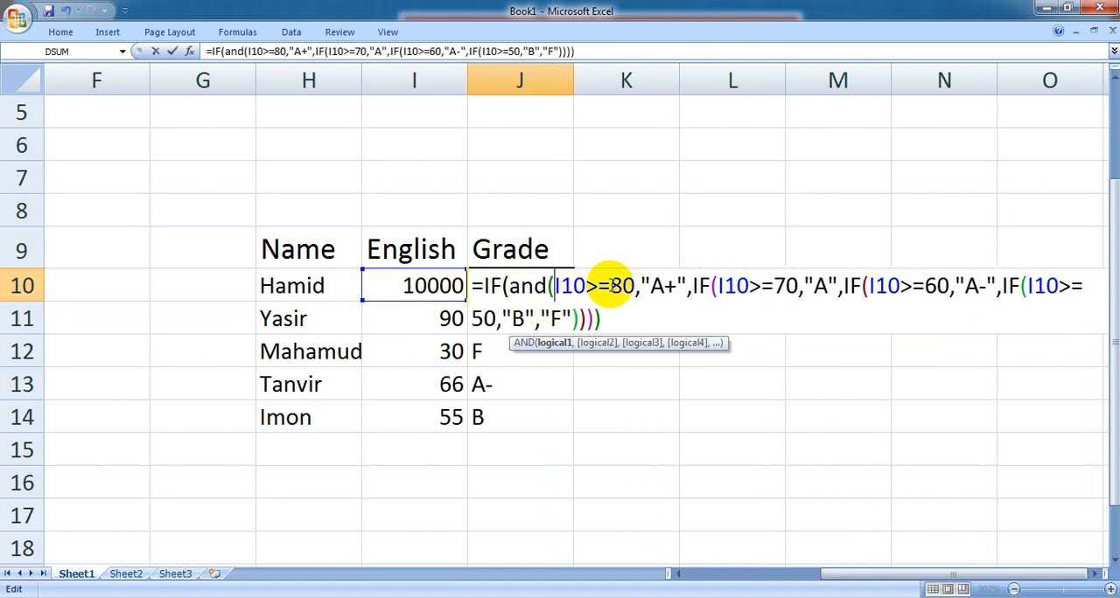
{"action": "left_click", "coordinate": [636, 287]}
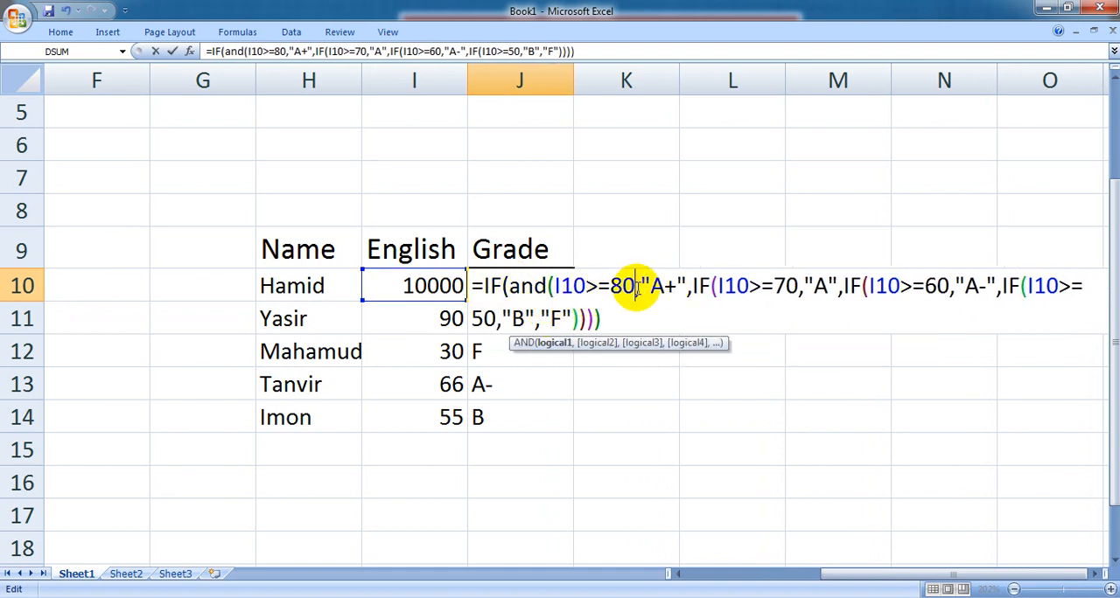
{"action": "type", "text": ","}
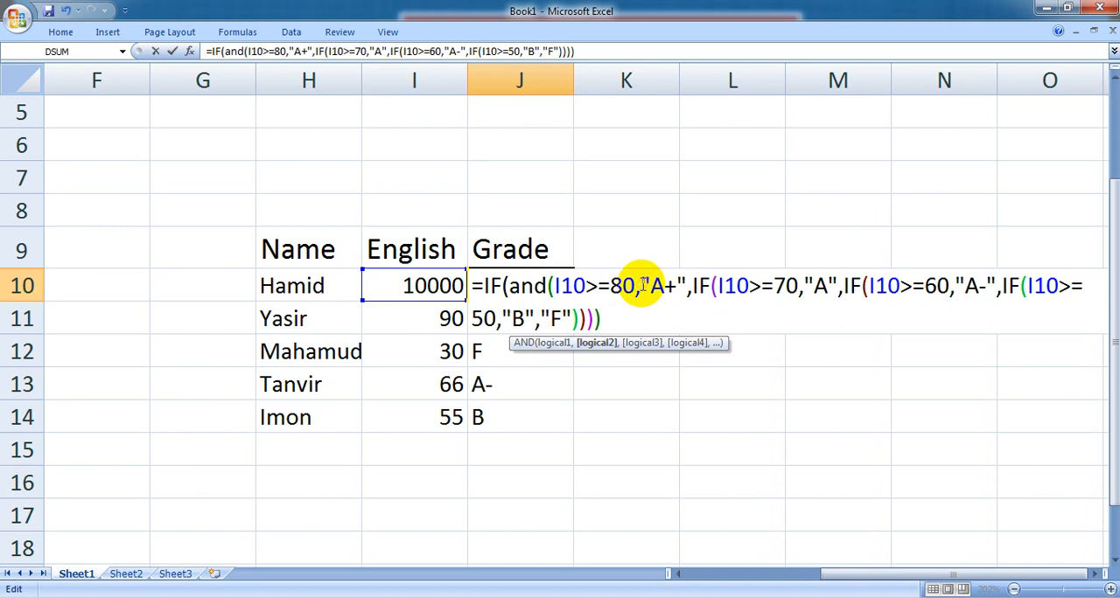
{"action": "left_click", "coordinate": [447, 286]}
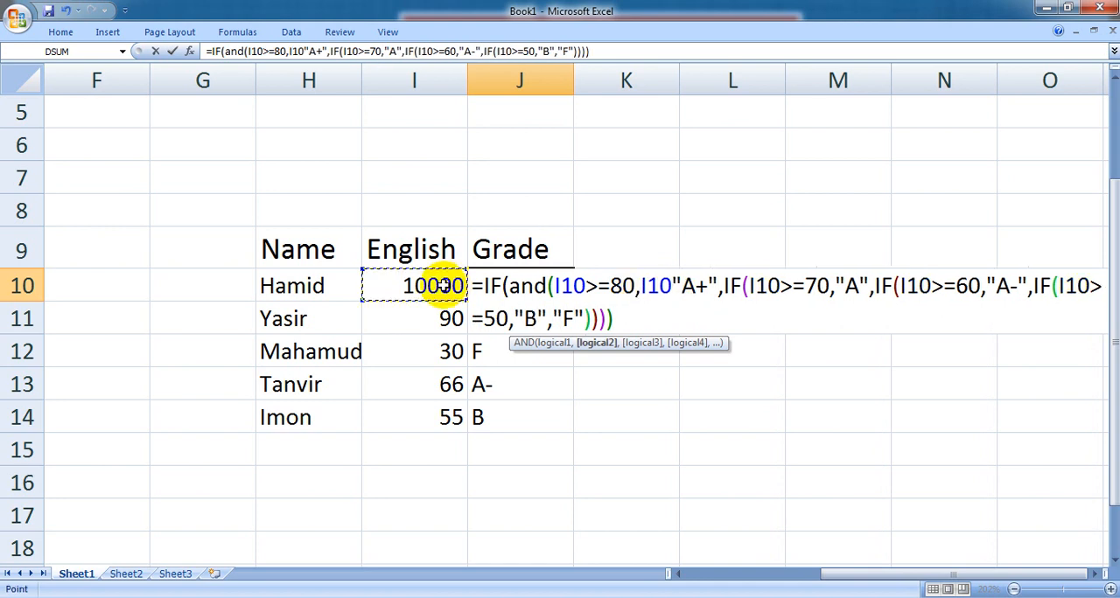
{"action": "type", "text": "<="}
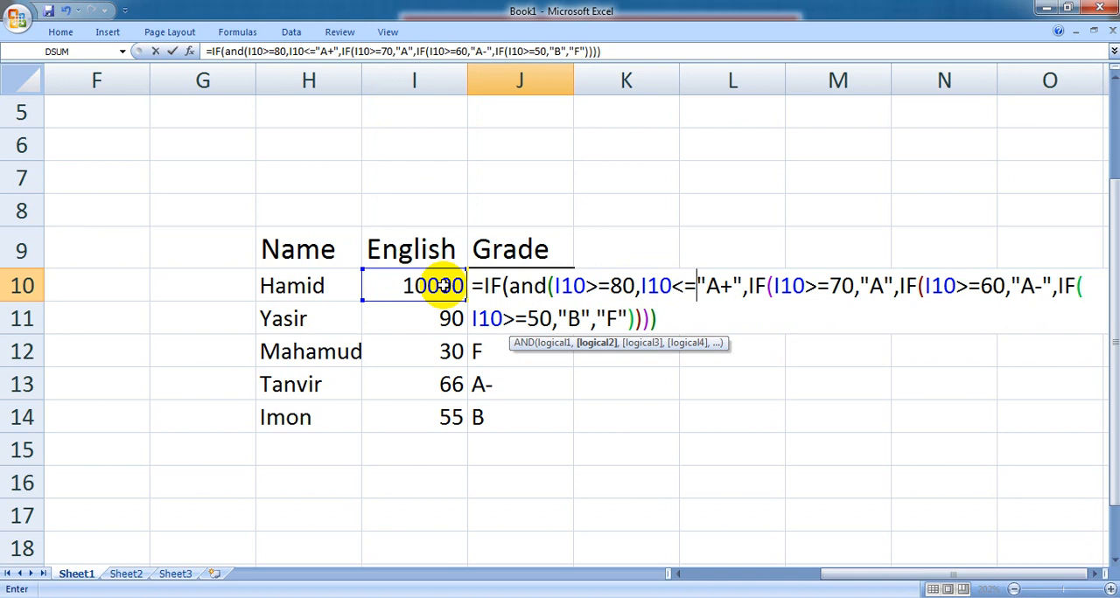
{"action": "type", "text": "100"}
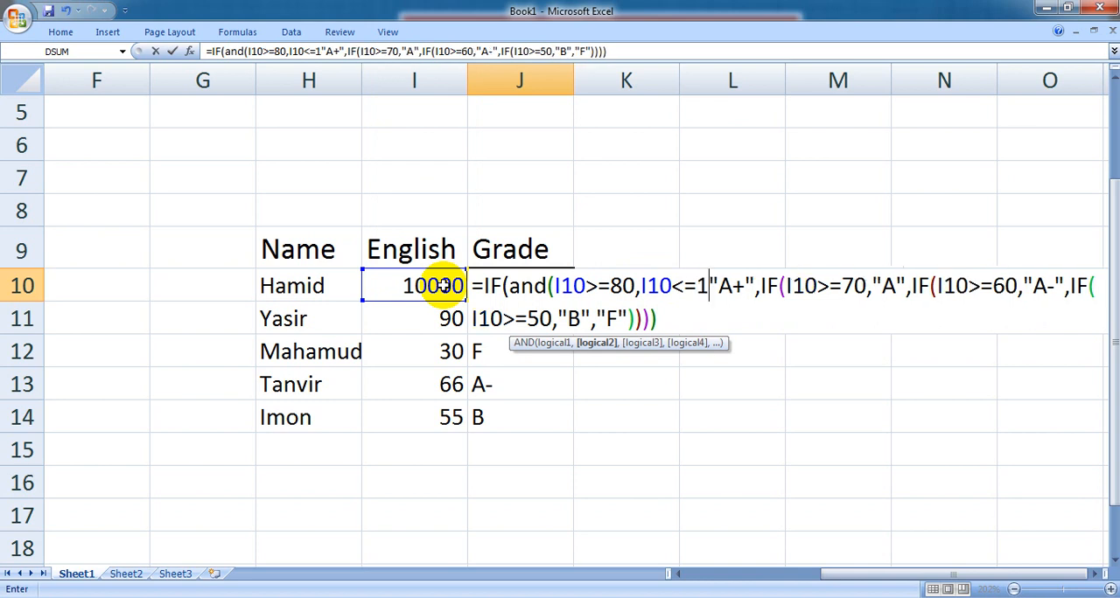
{"action": "type", "text": ")"}
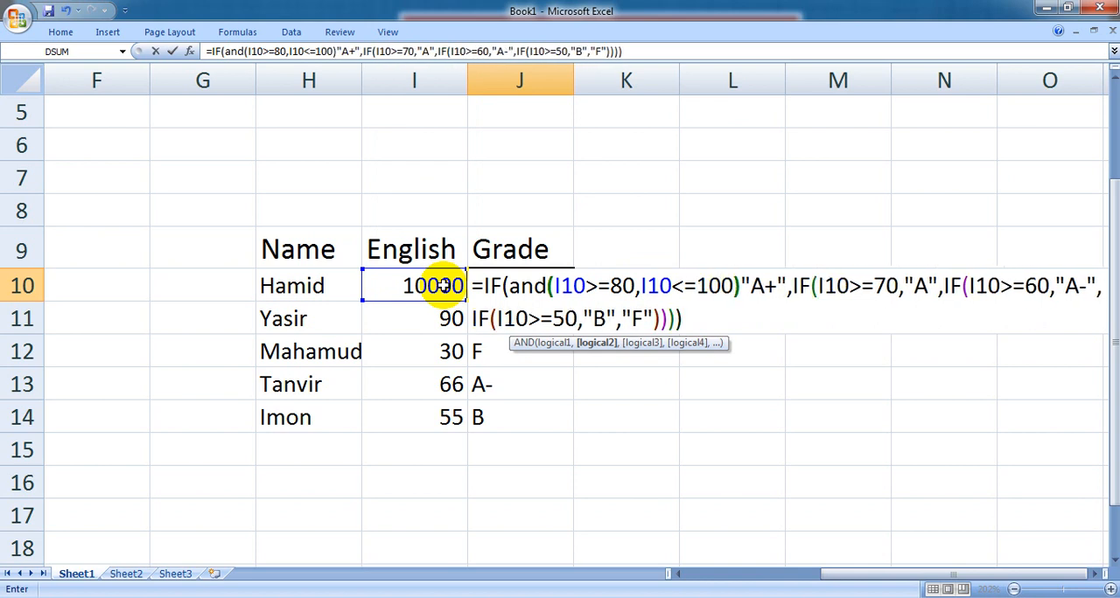
- Remove the nested IFs after "A+" from the J10 formula and close it with a single parenthesis
{"action": "left_click_drag", "start_coordinate": [790, 293], "coordinate": [792, 311]}
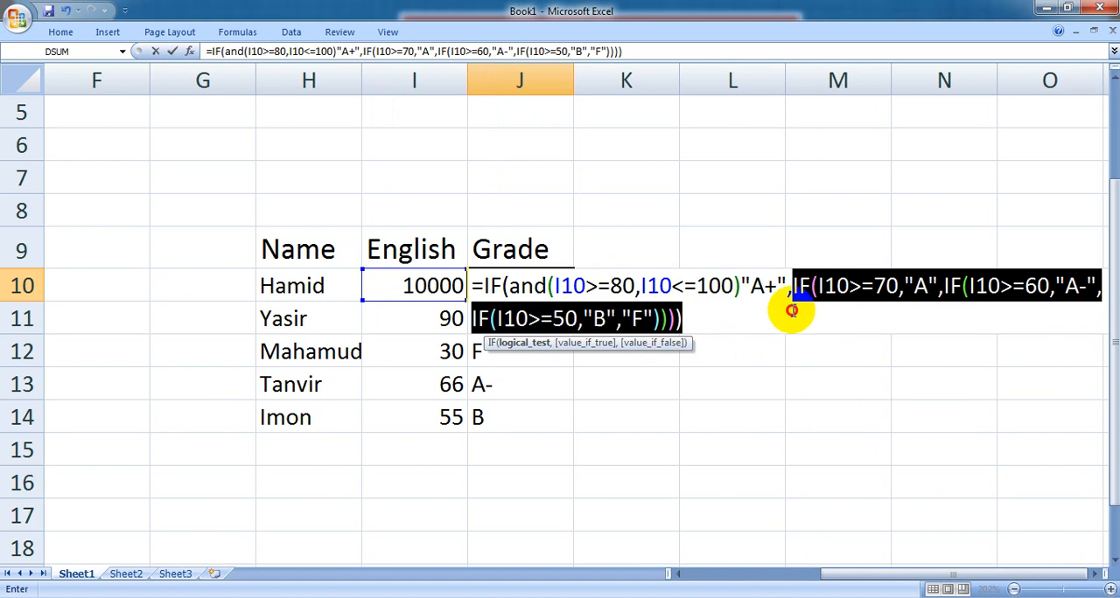
{"action": "key", "text": "BackSpace"}
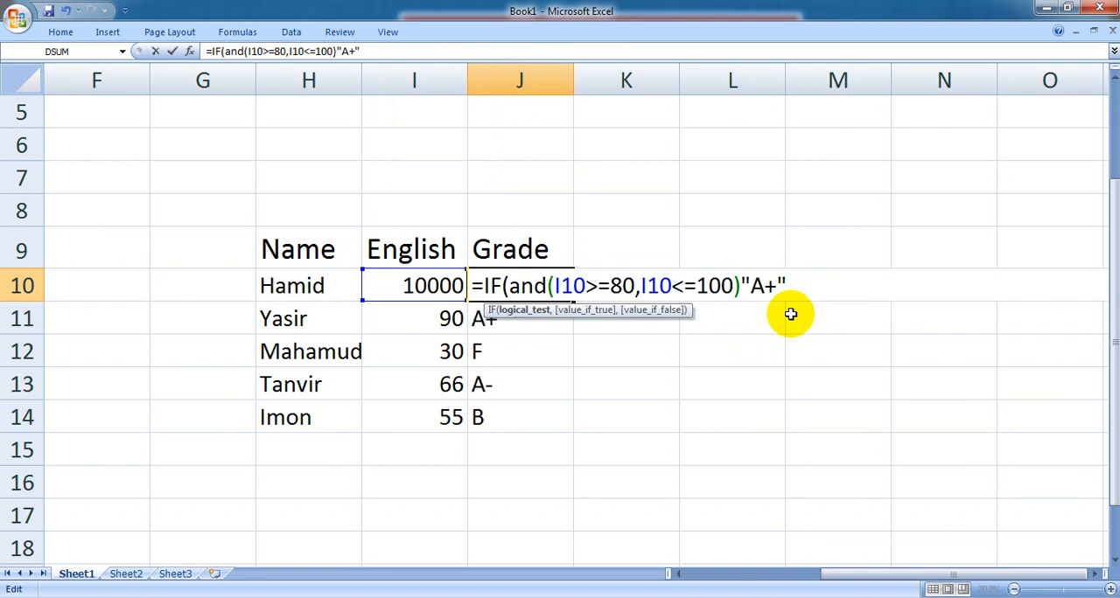
{"action": "type", "text": ")"}
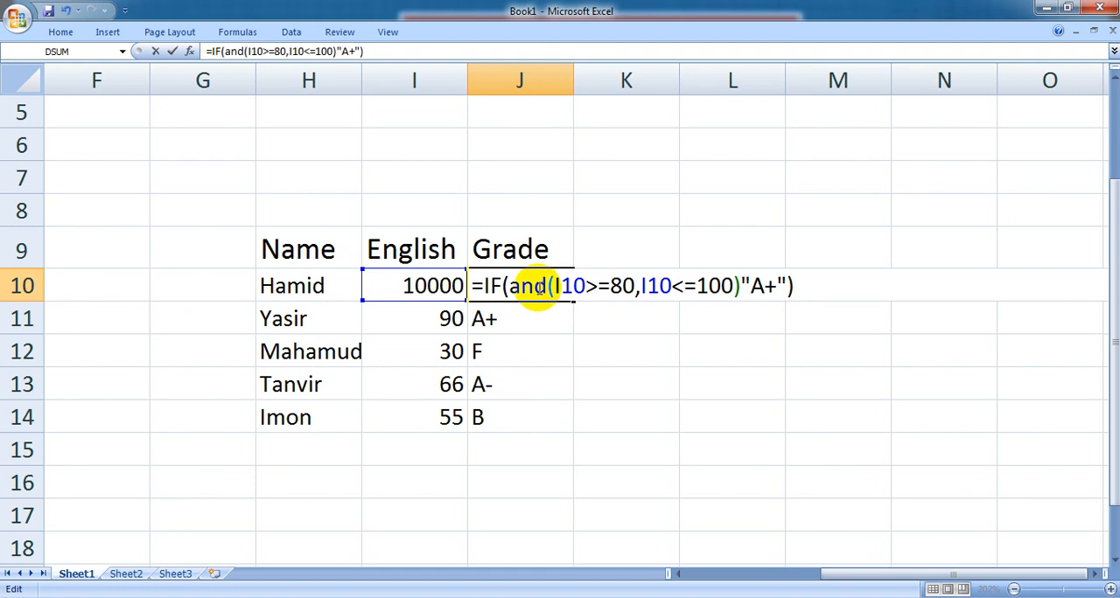
- Examine the two AND conditions, I10>=80 and I10<=100, in the J10 formula
{"action": "left_click", "coordinate": [619, 285]}
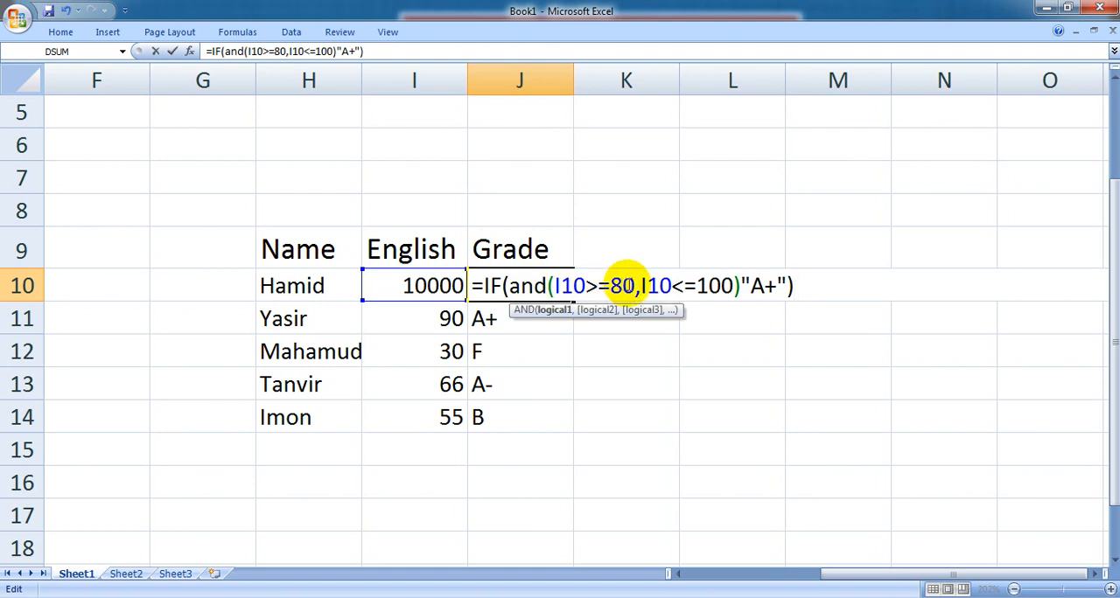
{"action": "left_click_drag", "start_coordinate": [635, 286], "coordinate": [555, 286]}
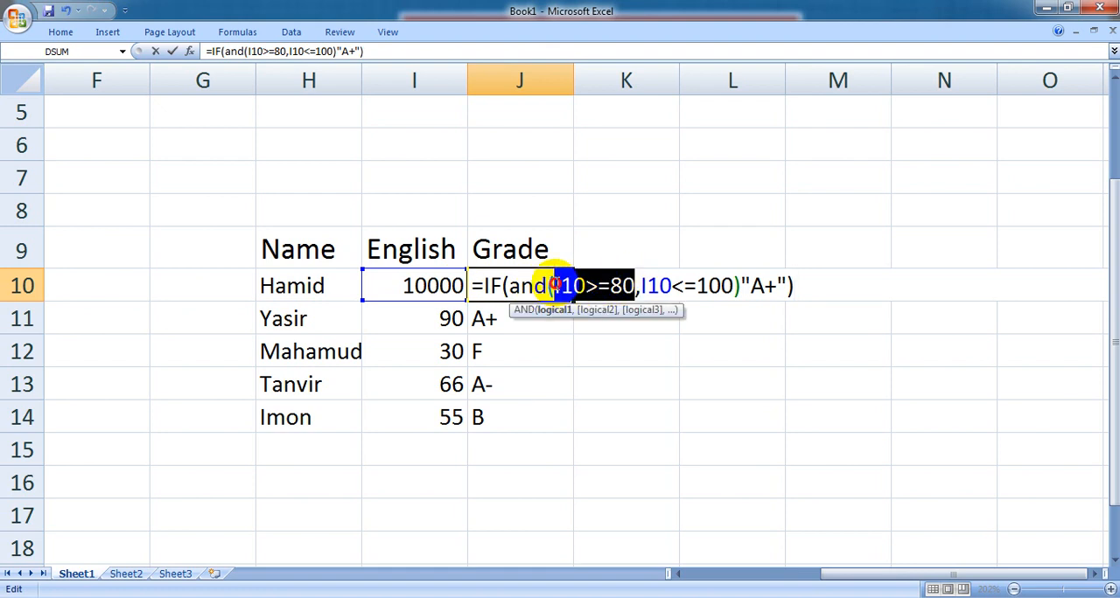
{"action": "left_click", "coordinate": [643, 284]}
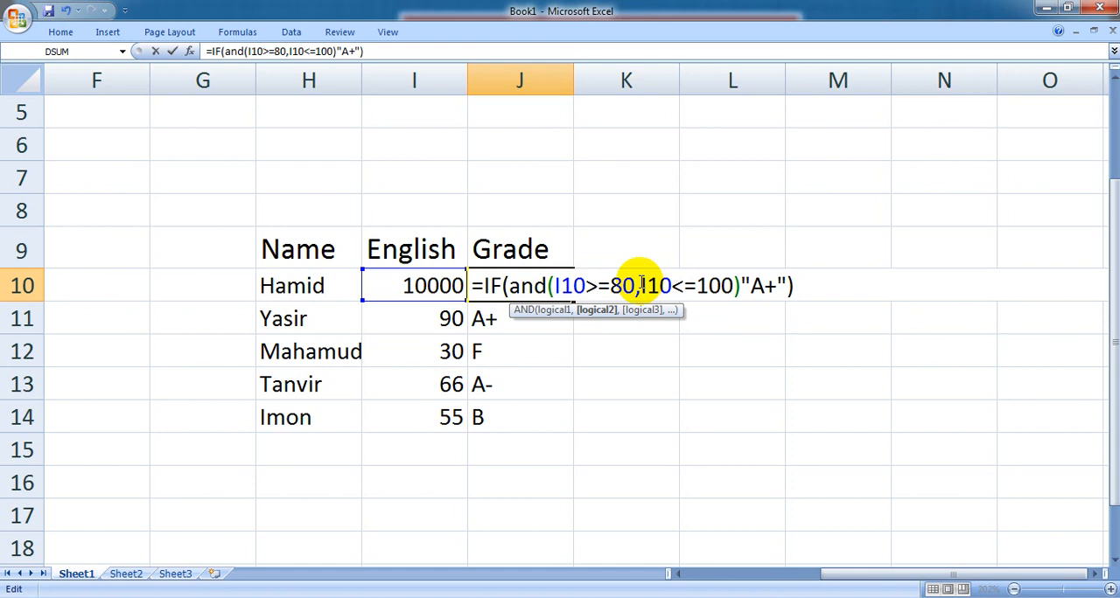
{"action": "left_click_drag", "start_coordinate": [648, 281], "coordinate": [735, 282]}
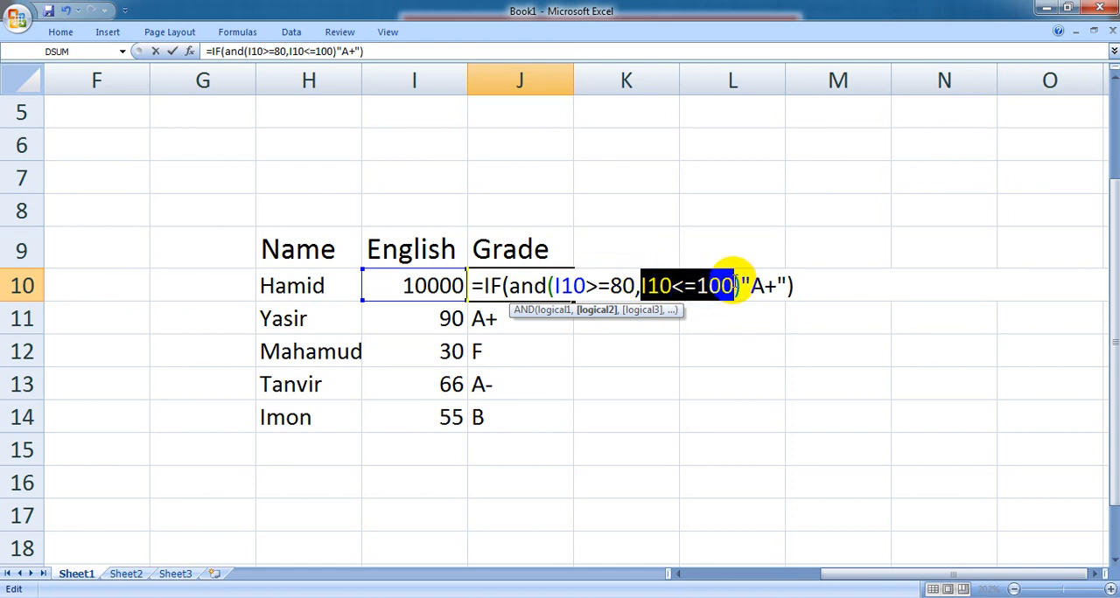
{"action": "left_click", "coordinate": [684, 285]}
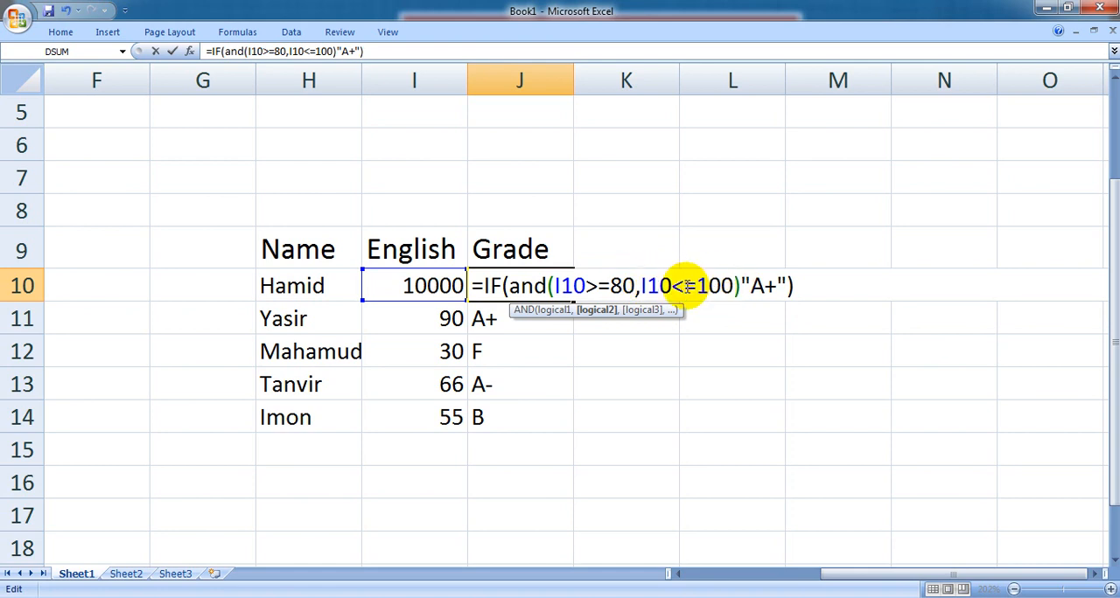
{"action": "left_click_drag", "start_coordinate": [685, 285], "coordinate": [700, 285]}
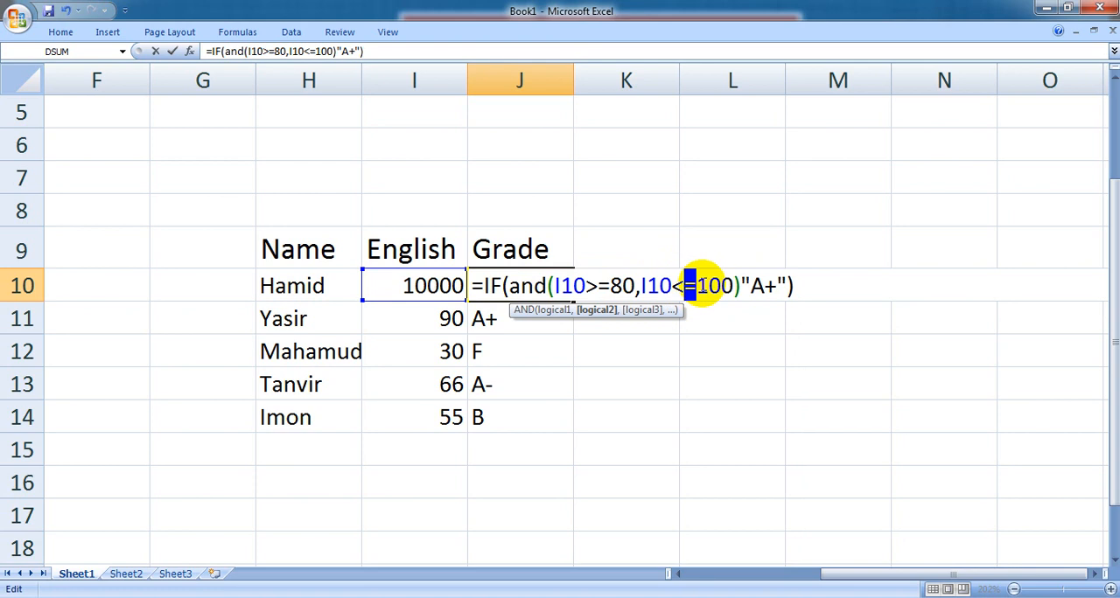
{"action": "left_click", "coordinate": [710, 285]}
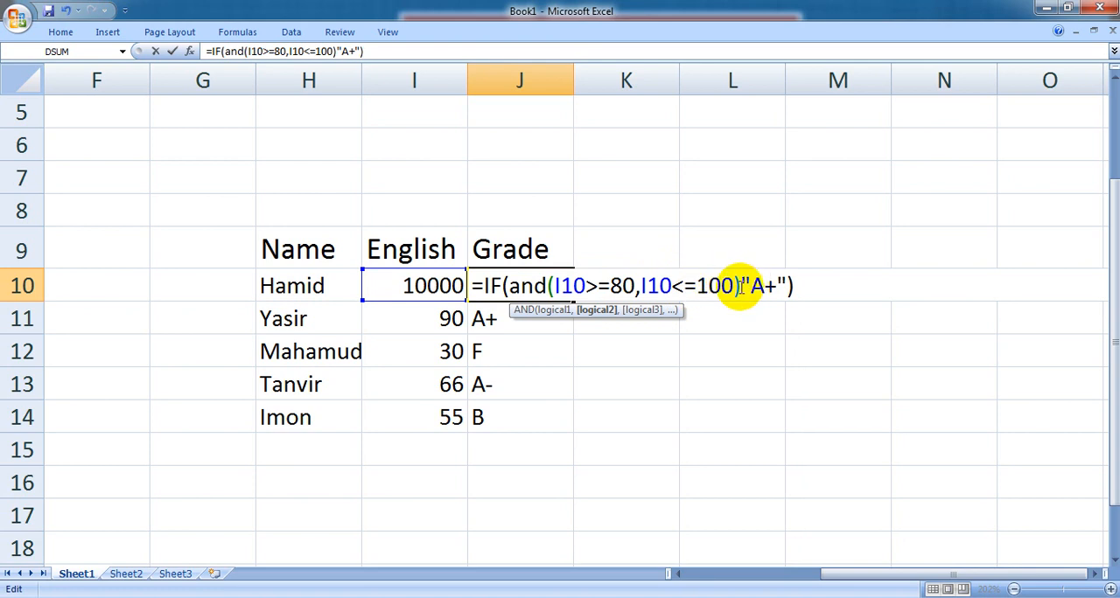
- Insert the missing comma between the AND condition and "A+" in the J10 formula and commit it
{"action": "left_click", "coordinate": [739, 285]}
{"action": "type", "text": ","}
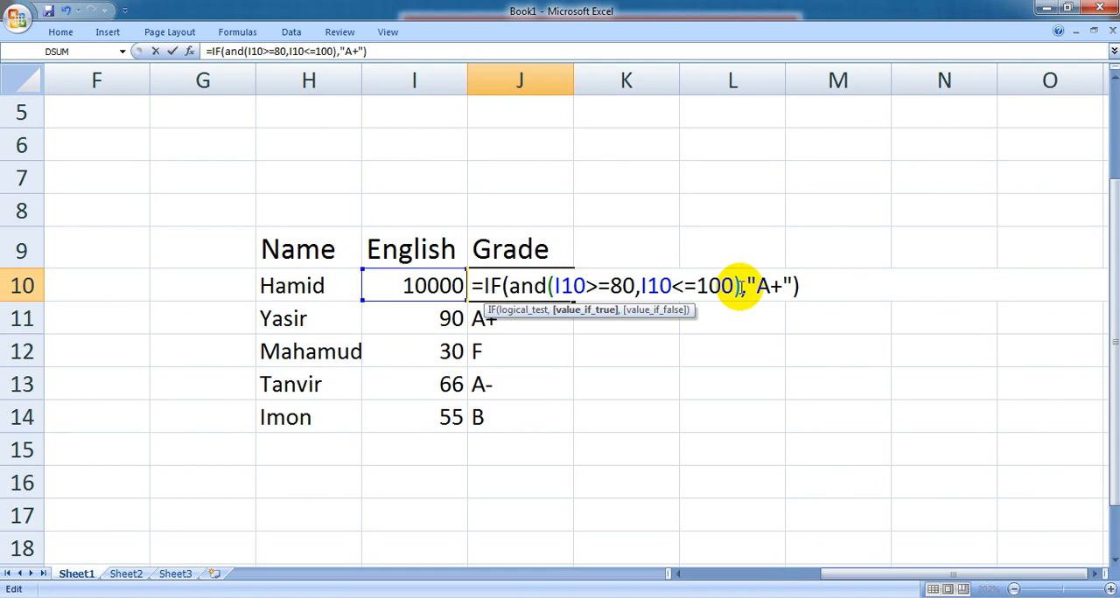
{"action": "key", "text": "Return"}
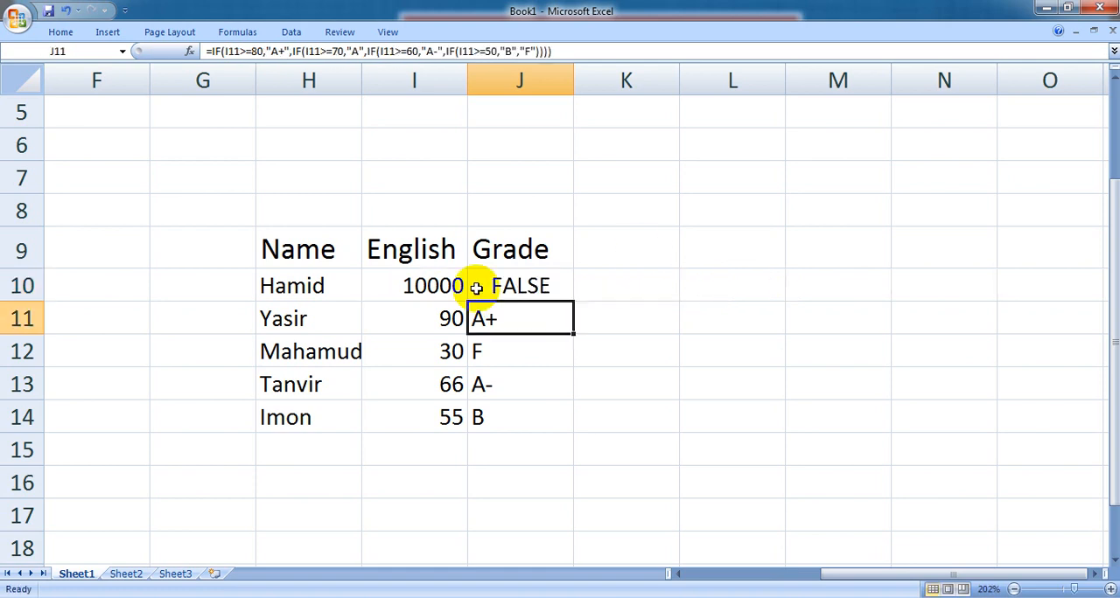
- Set the English mark in I10 to 100 to test the upper limit, and review the formula in J10
{"action": "left_click", "coordinate": [509, 285]}
{"action": "left_click", "coordinate": [433, 292]}
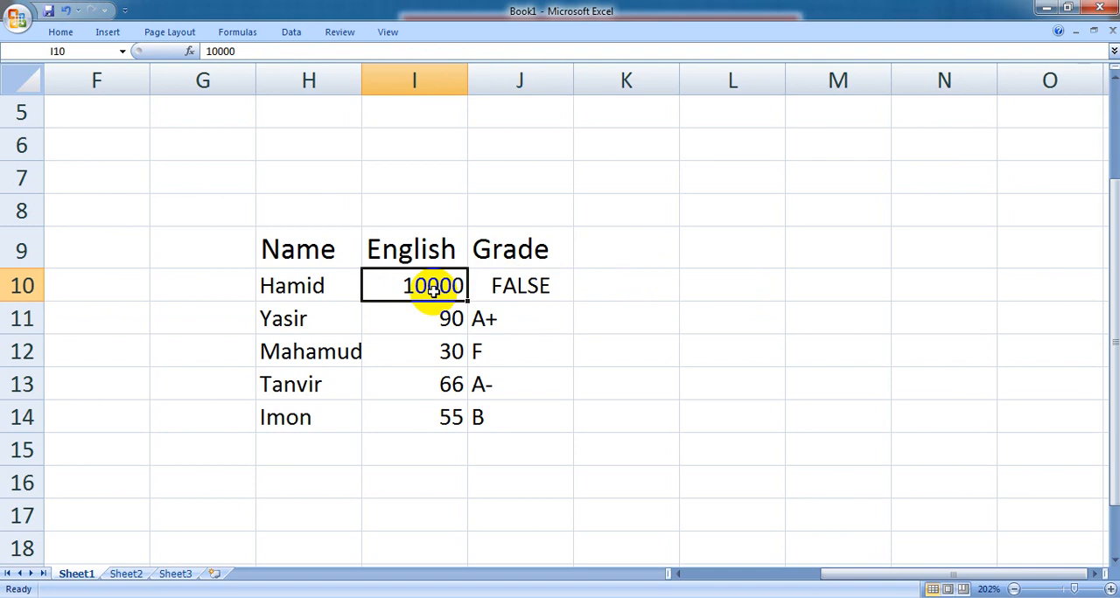
{"action": "type", "text": "100"}
{"action": "key", "text": "Return"}
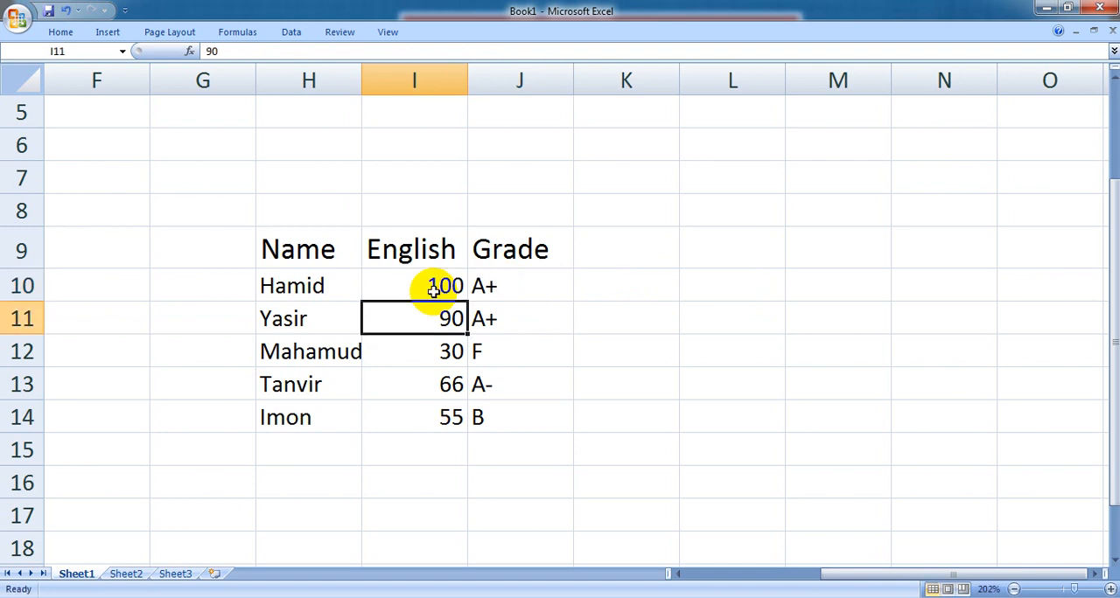
{"action": "double_click", "coordinate": [544, 277]}
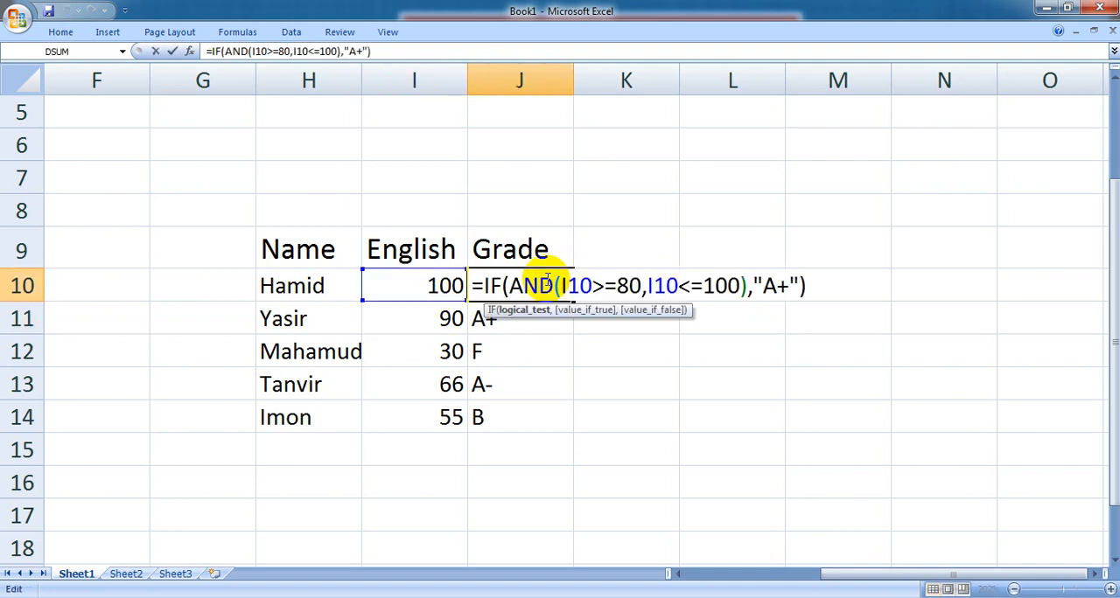
{"action": "key", "text": "Return"}
- Set the English mark in I10 to 101 to test the AND condition just above its limit
{"action": "left_click", "coordinate": [446, 288]}
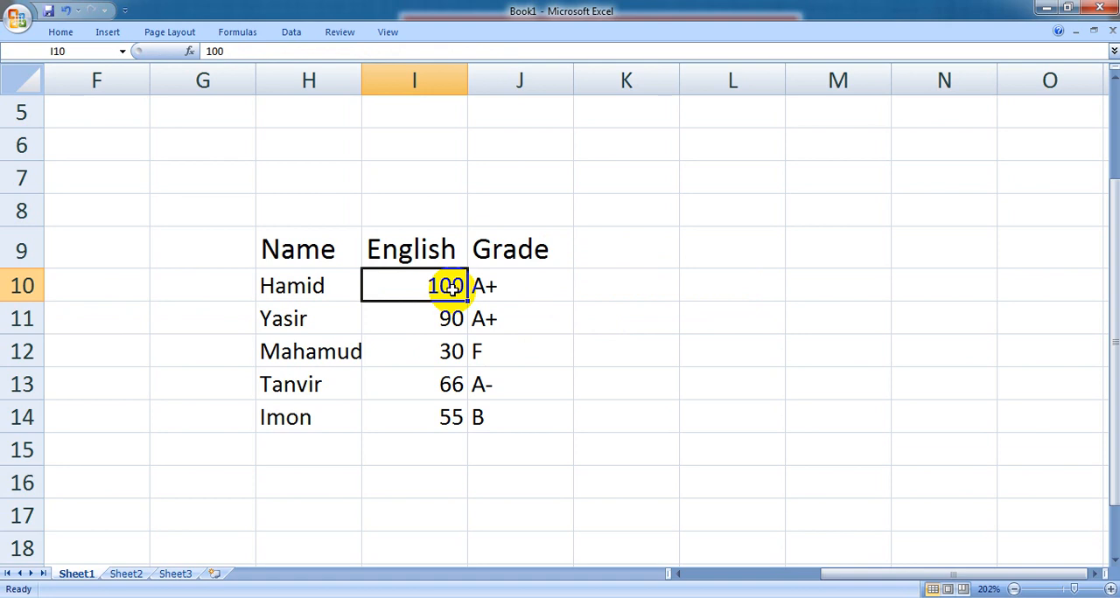
{"action": "type", "text": "101"}
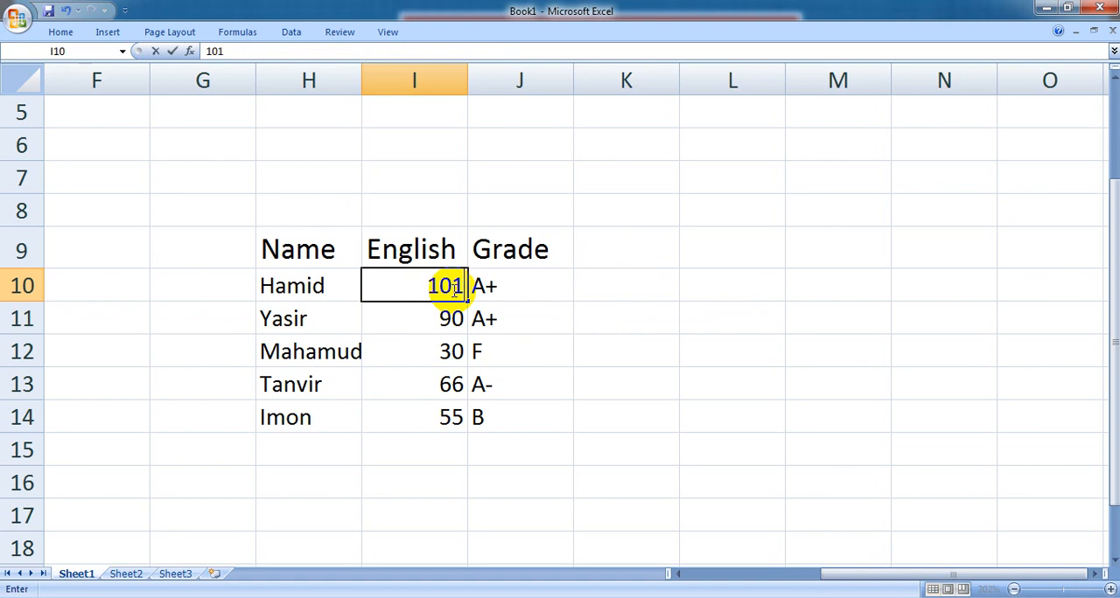
{"action": "key", "text": "Return"}
- Replace the closing parenthesis of the J10 formula with a comma and begin a nested IF that opens an AND test
{"action": "double_click", "coordinate": [540, 282]}
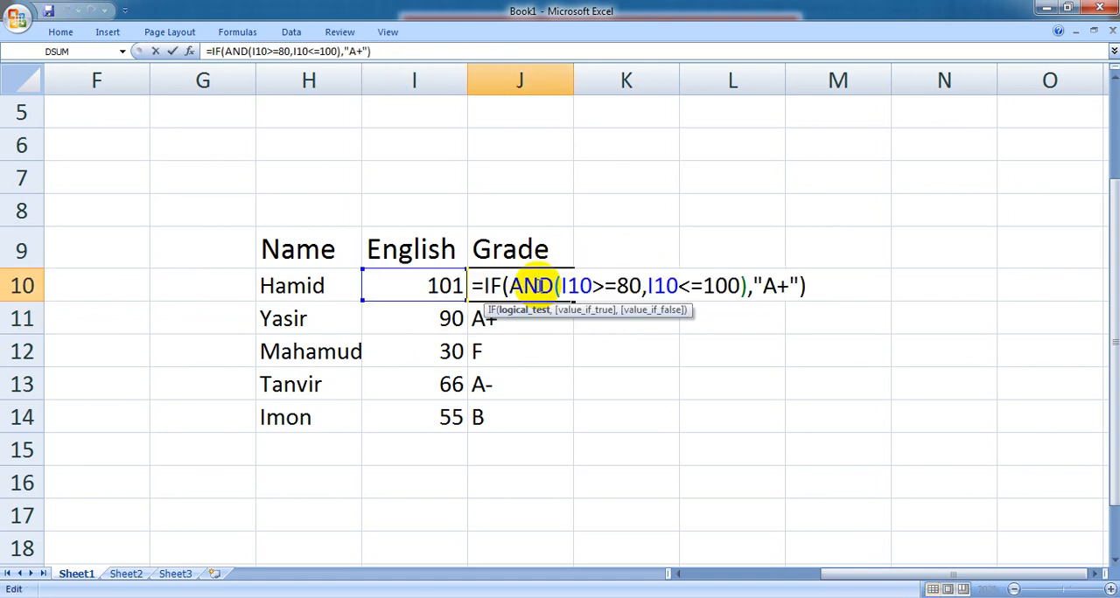
{"action": "left_click", "coordinate": [809, 284]}
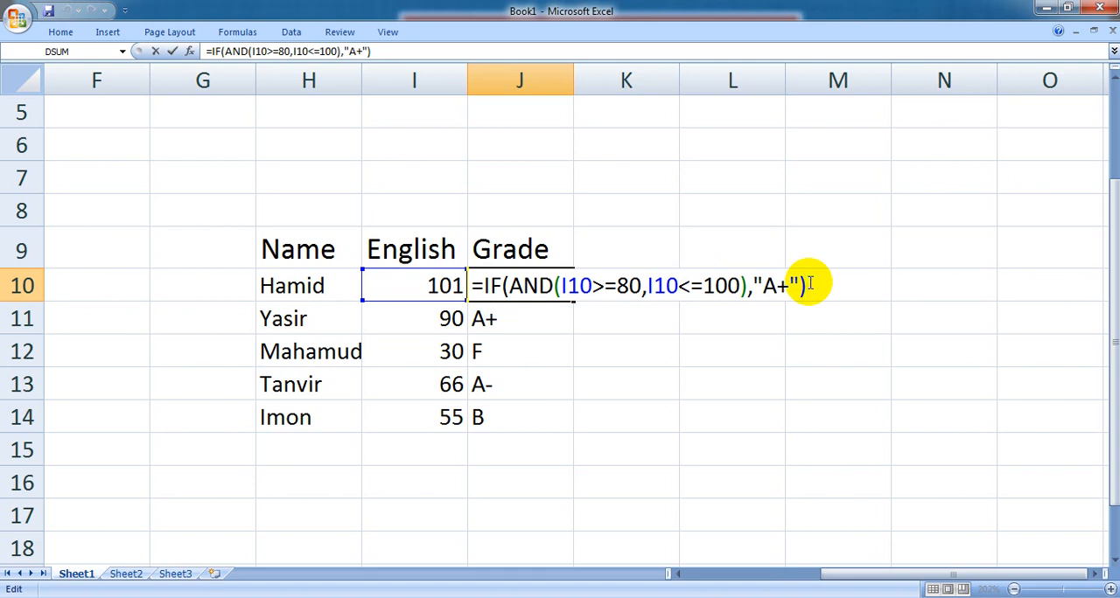
{"action": "key", "text": "BackSpace"}
{"action": "type", "text": ","}
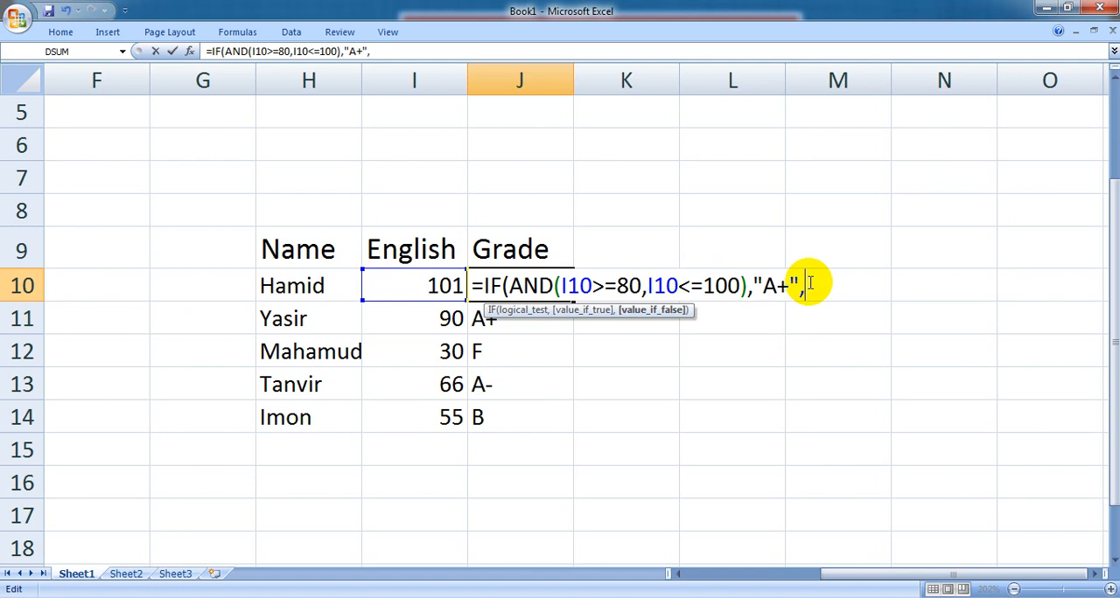
{"action": "type", "text": "if("}
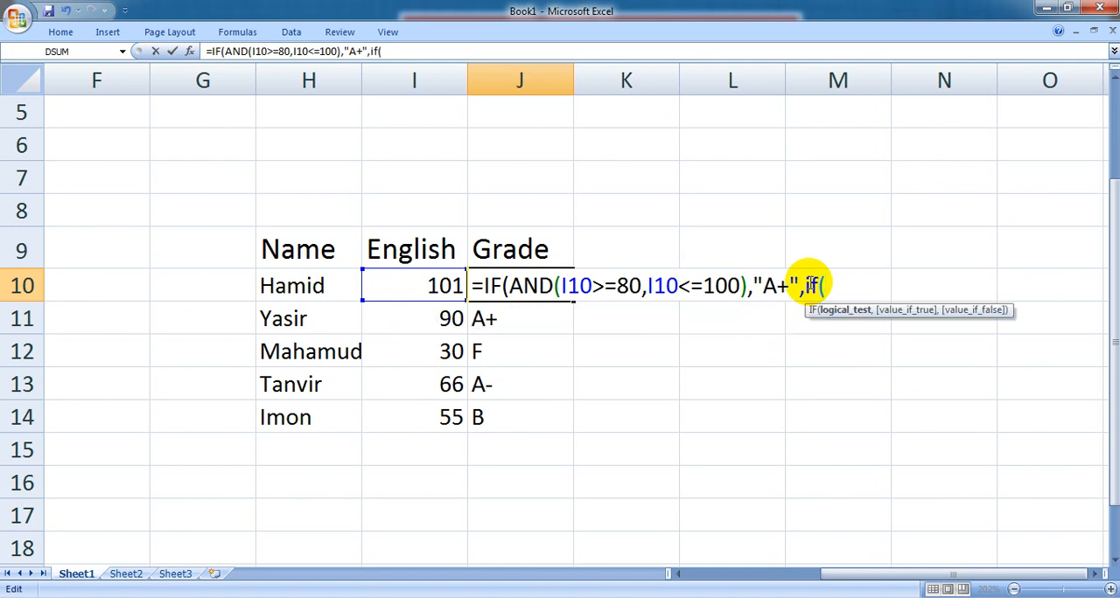
{"action": "type", "text": "adn"}
{"action": "key", "text": "BackSpace"}
{"action": "key", "text": "BackSpace"}
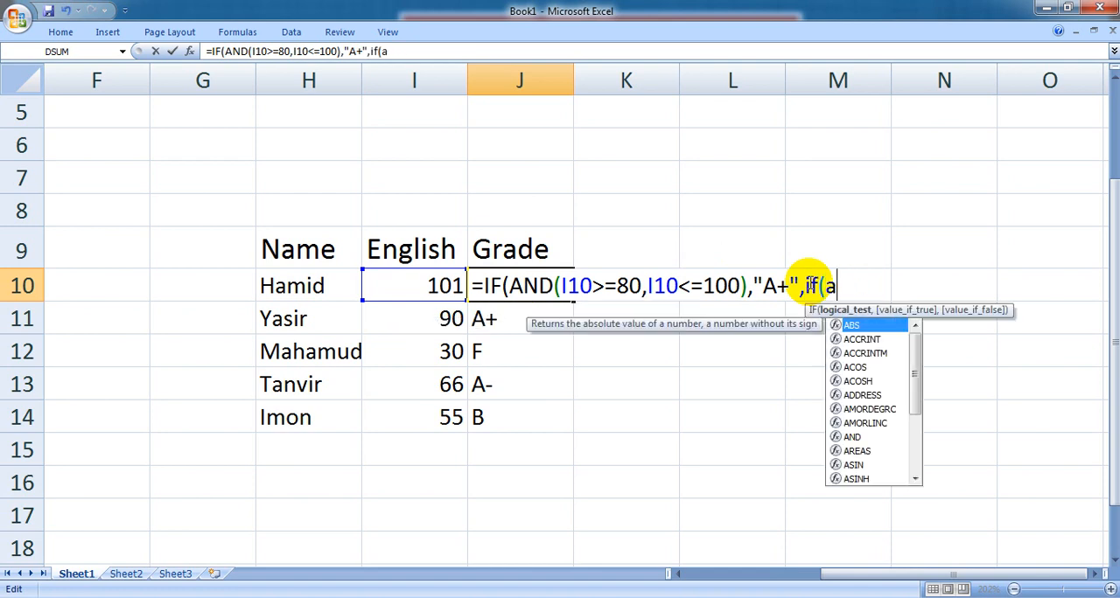
{"action": "type", "text": "nd("}
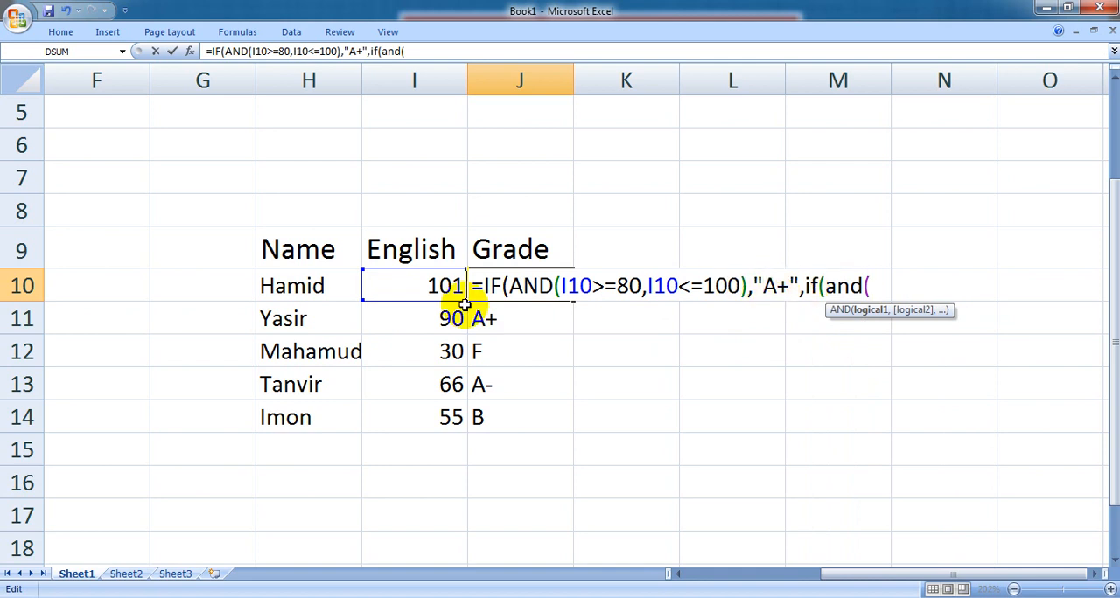
- Enter I10>=70 as the first condition of the nested AND in the J10 formula
{"action": "left_click", "coordinate": [440, 292]}
{"action": "type", "text": ">="}
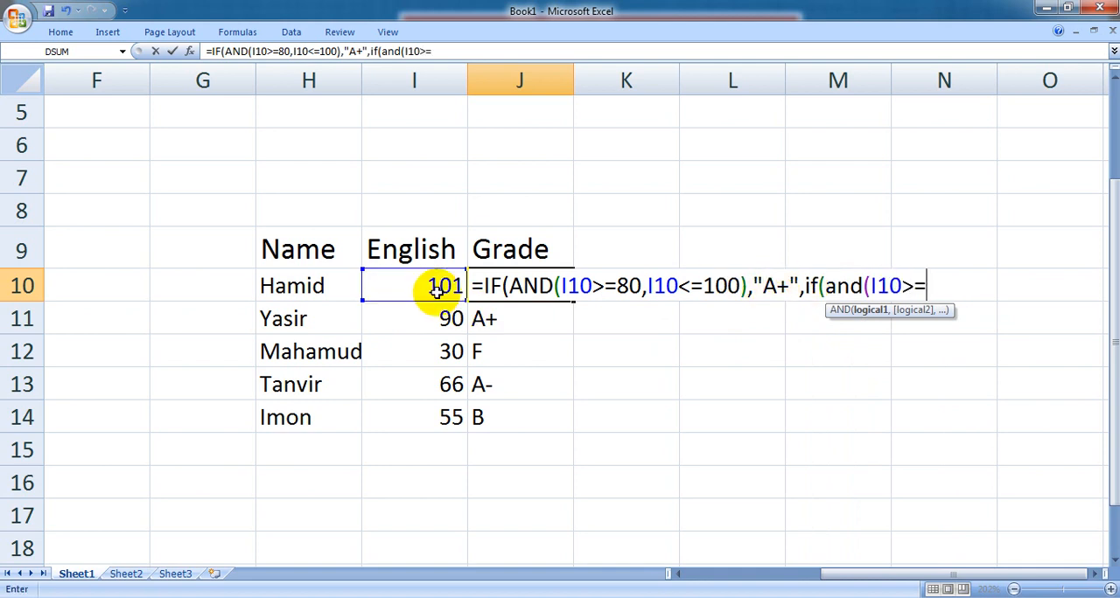
{"action": "type", "text": "70,"}
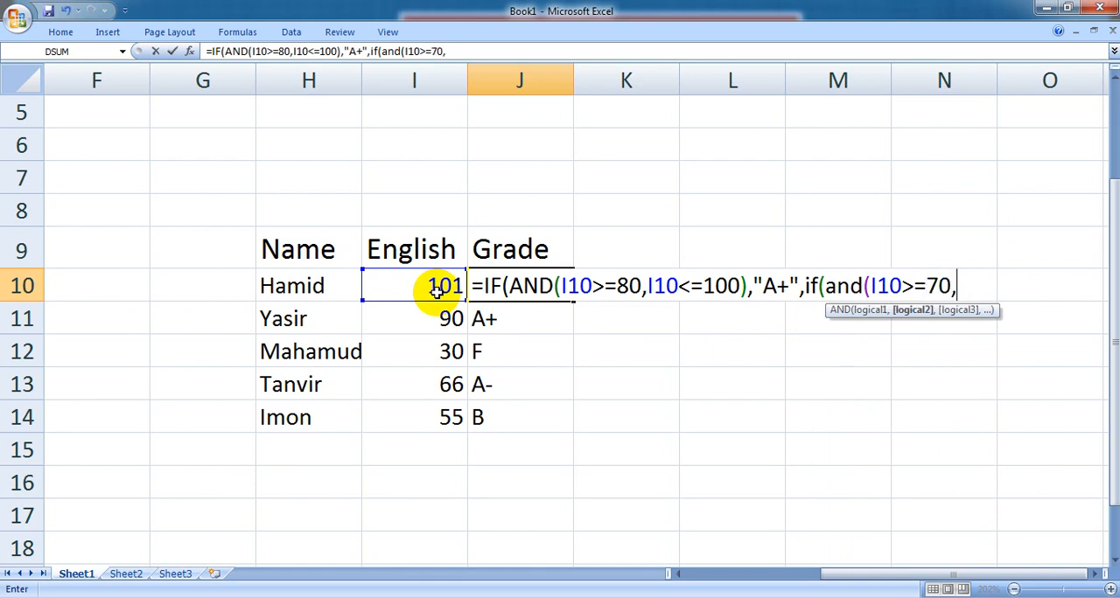
- Complete the nested AND in J10 with I10<=79 and return "A" when both conditions are true
{"action": "left_click", "coordinate": [427, 285]}
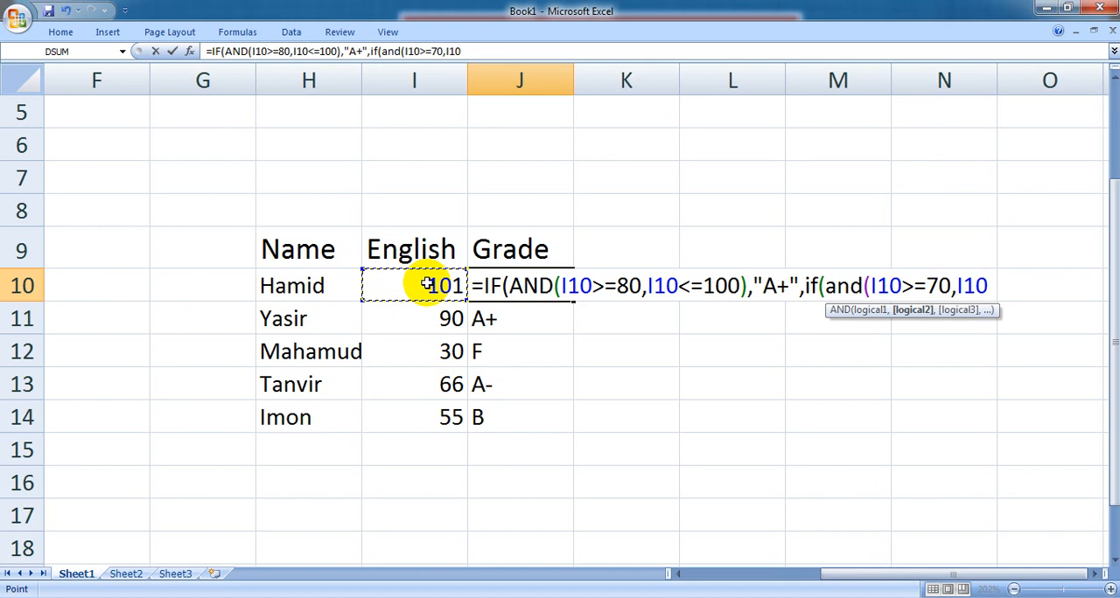
{"action": "type", "text": "<=79)"}
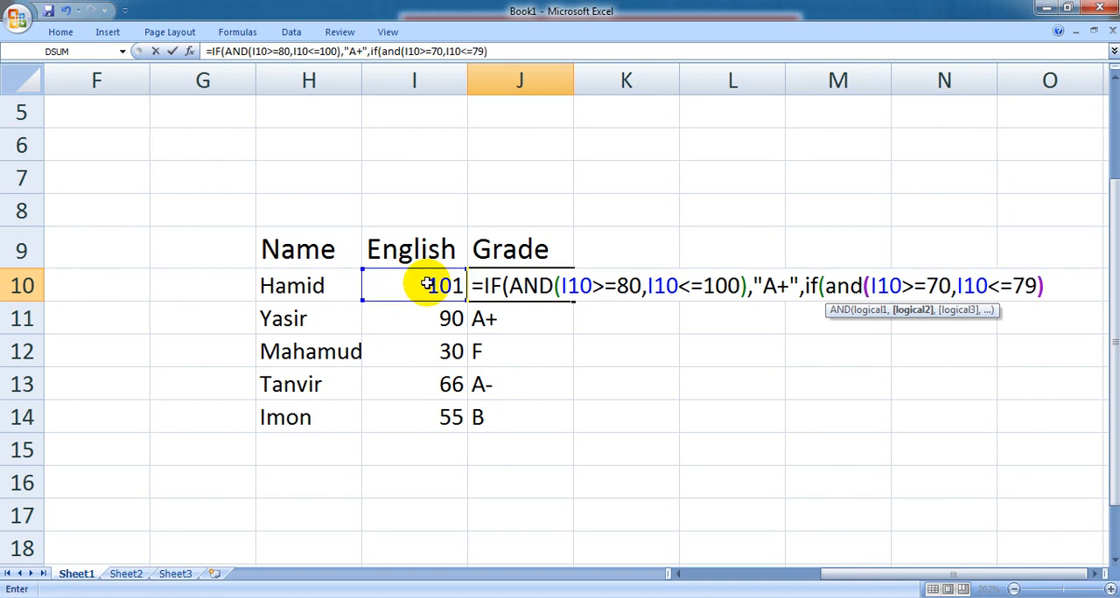
{"action": "type", "text": ",\""}
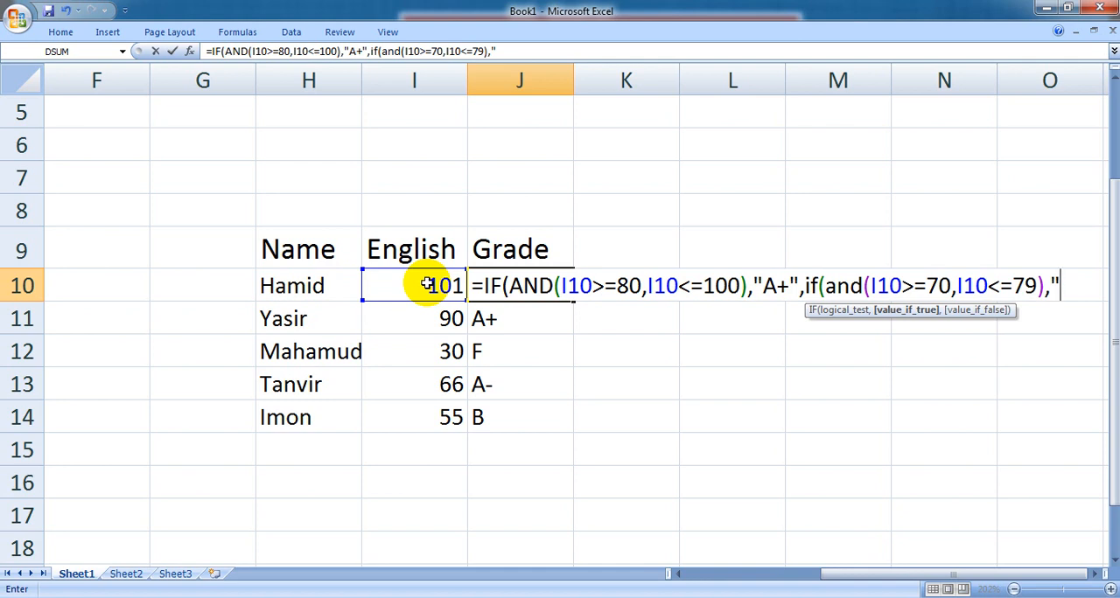
{"action": "type", "text": "A\""}
- Nest a third IF with an AND test in the J10 formula, with I10>=60 as its first condition
{"action": "type", "text": ",if"}
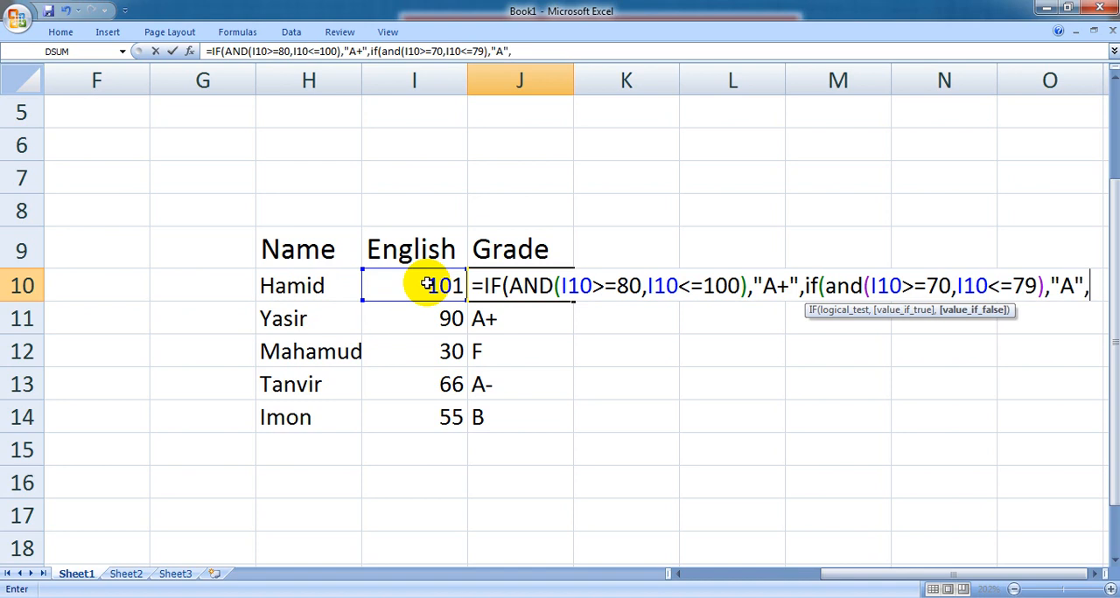
{"action": "type", "text": "("}
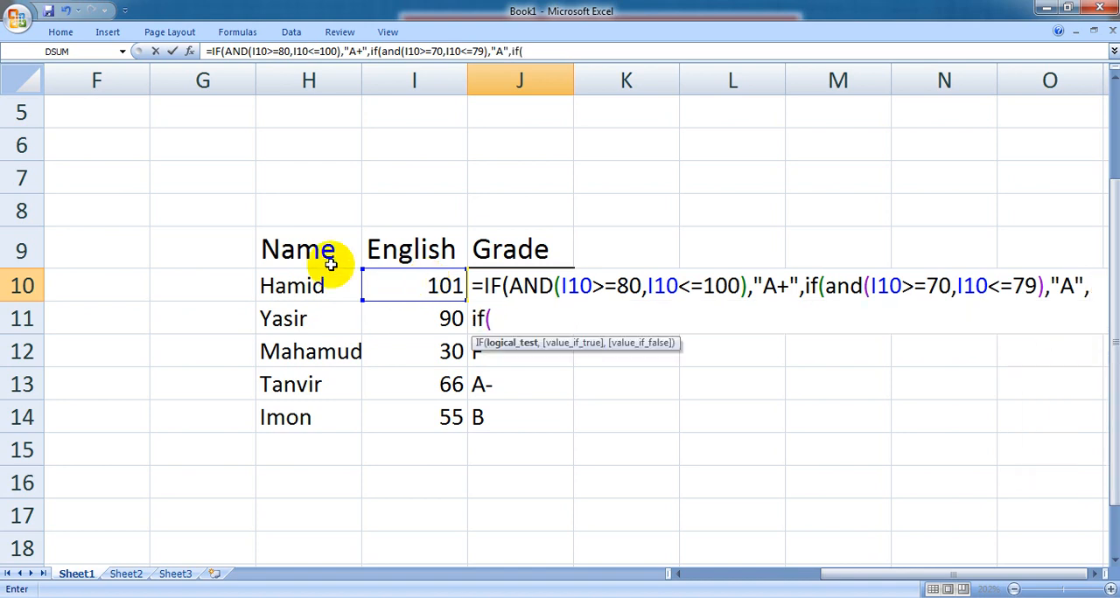
{"action": "left_click", "coordinate": [393, 287]}
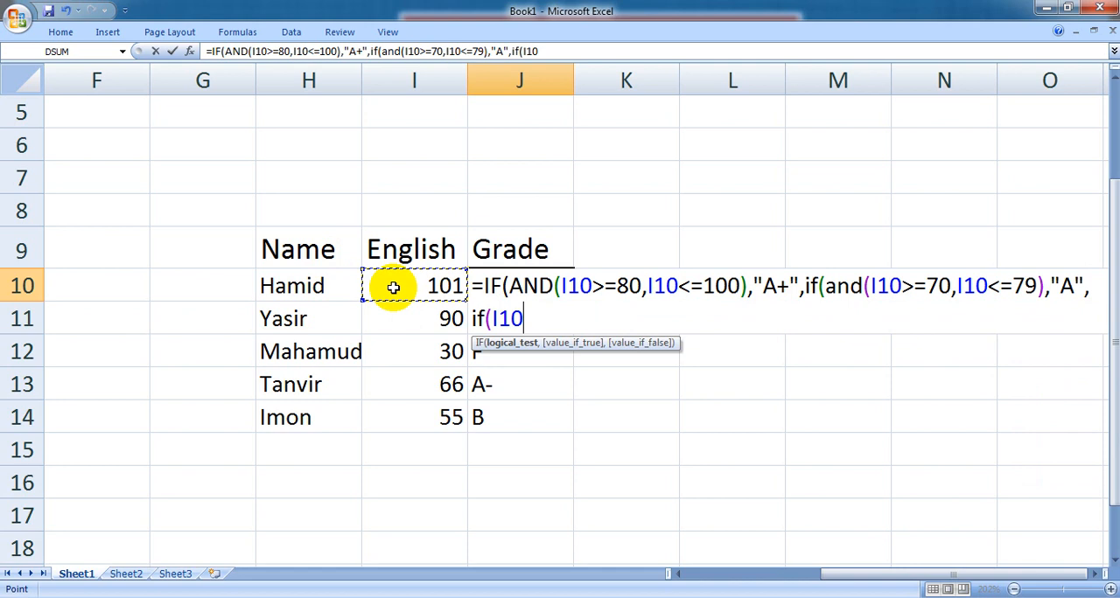
{"action": "key", "text": "BackSpace"}
{"action": "key", "text": "BackSpace"}
{"action": "key", "text": "BackSpace"}
{"action": "type", "text": "and("}
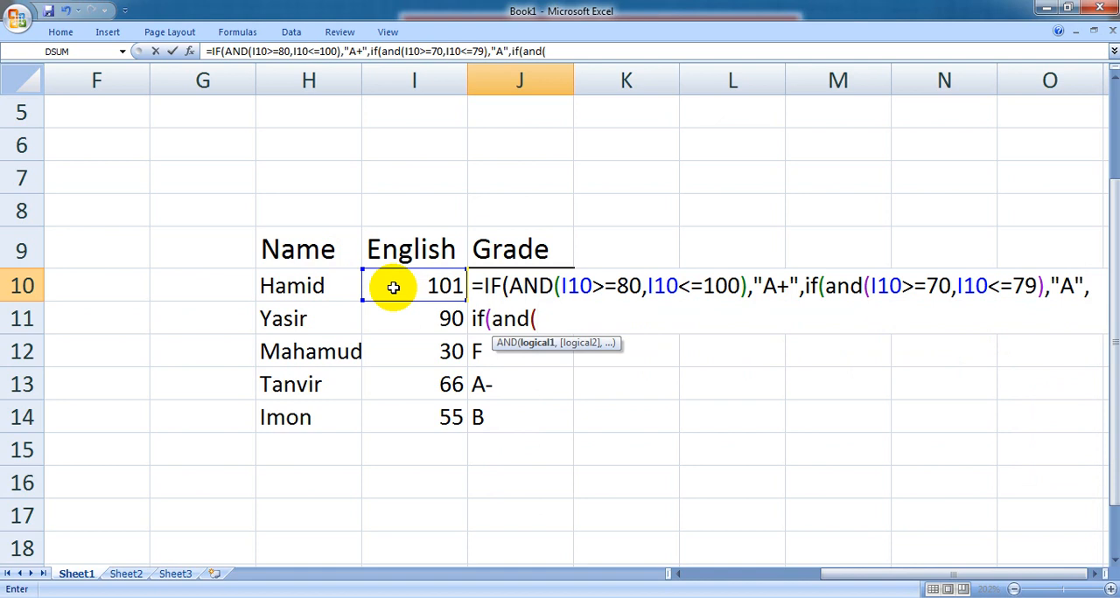
{"action": "type", "text": "I10>="}
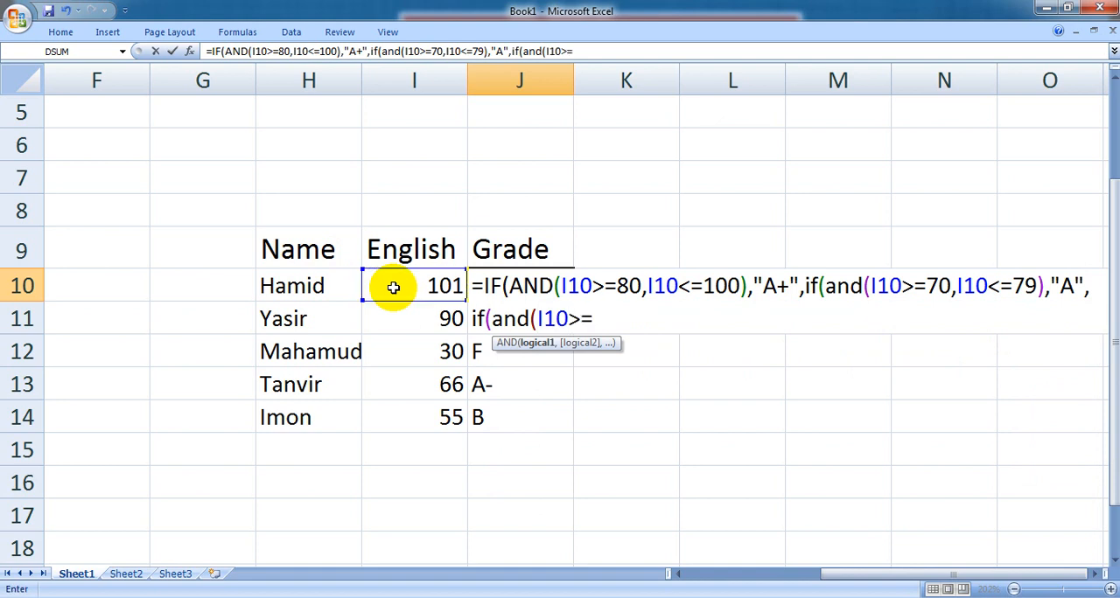
{"action": "type", "text": "60,"}
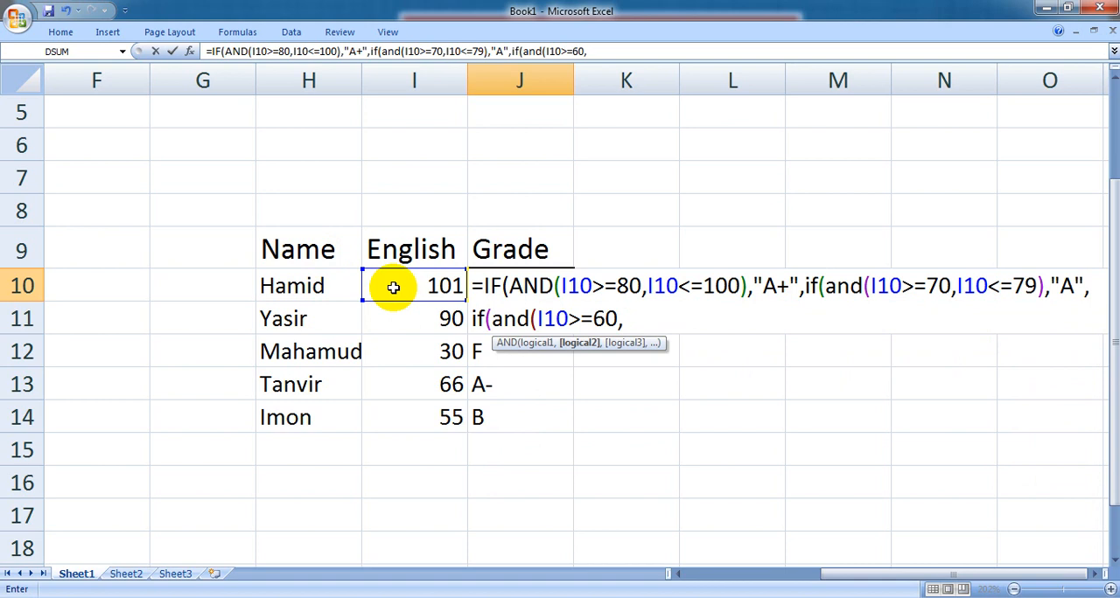
- Complete the third AND in J10 with I10<=69 and return "A-" when both conditions are true
{"action": "left_click", "coordinate": [393, 287]}
{"action": "type", "text": "<="}
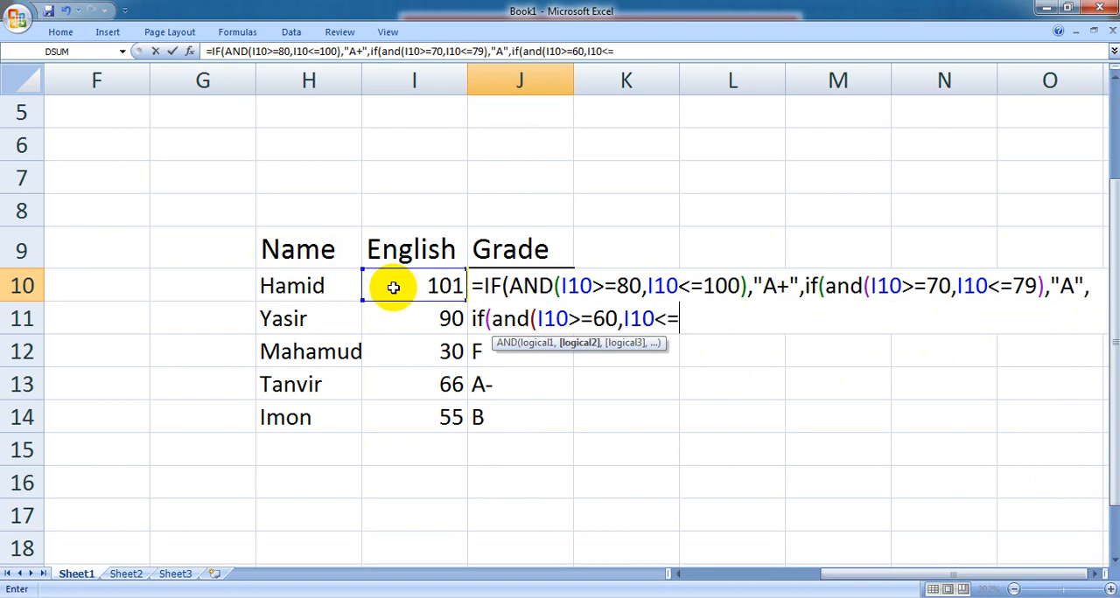
{"action": "type", "text": "69),\""}
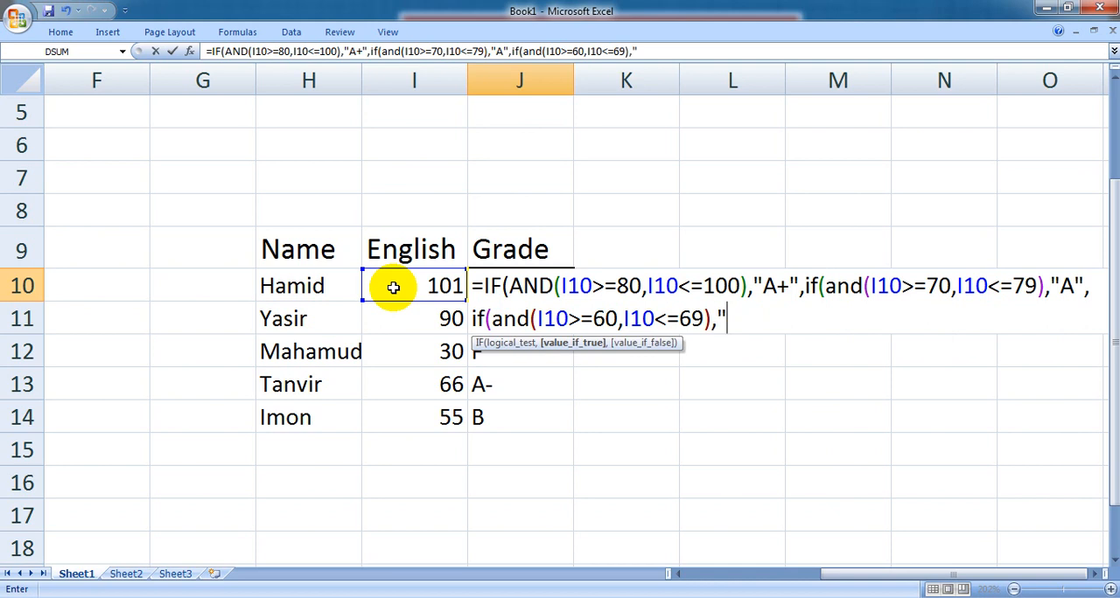
{"action": "type", "text": "F"}
{"action": "key", "text": "BackSpace"}
{"action": "type", "text": "A-\",\"F\""}
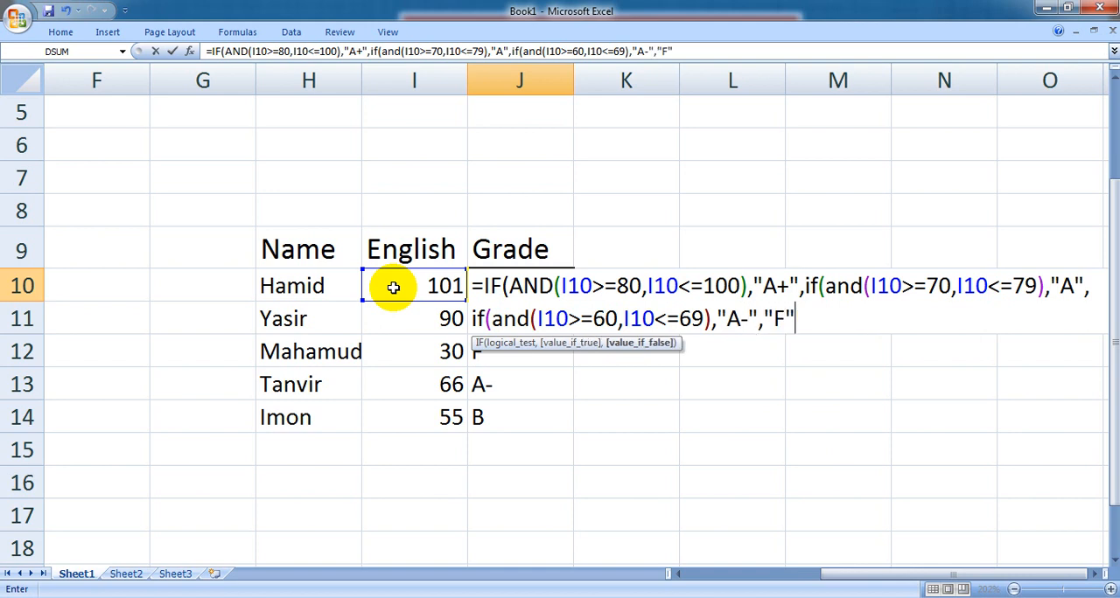
{"action": "type", "text": ")))"}
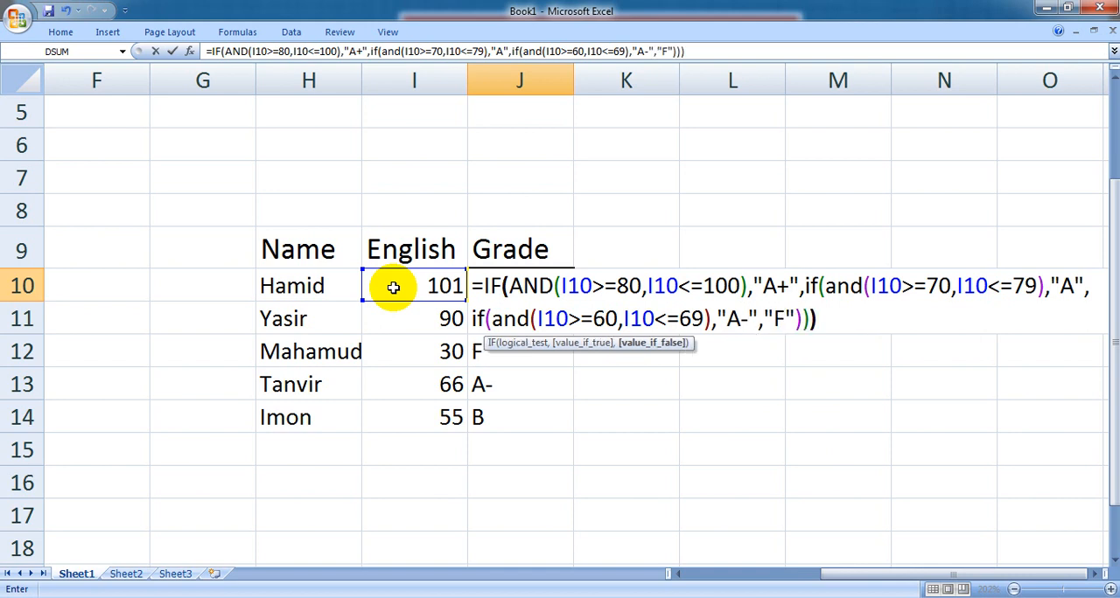
- Finish the J10 formula with "F" as the fallback grade and fill it down through J14
{"action": "key", "text": "Return"}
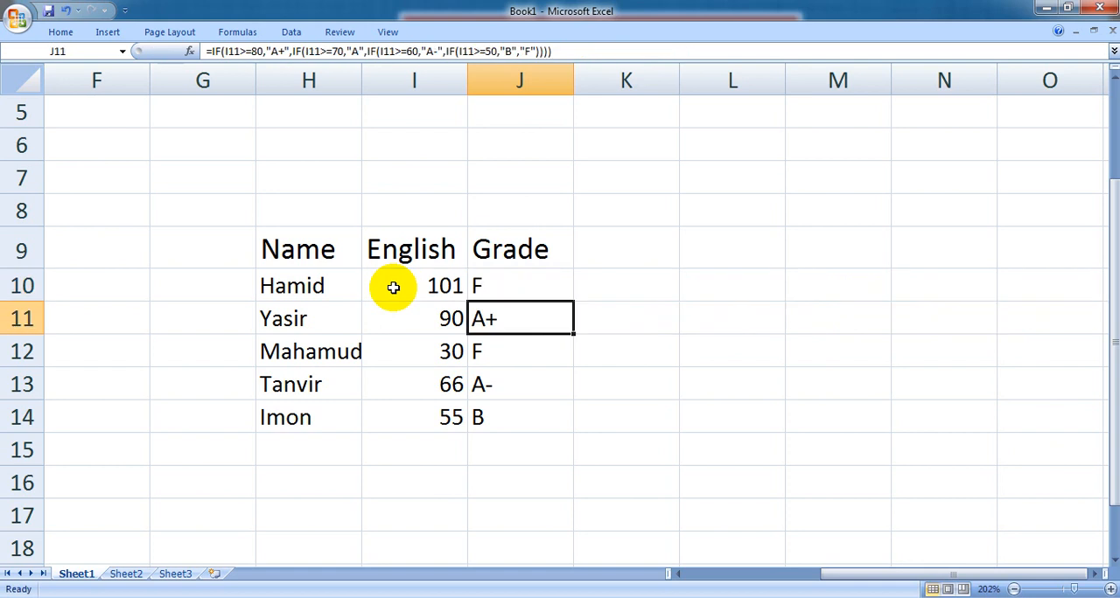
{"action": "left_click", "coordinate": [473, 284]}
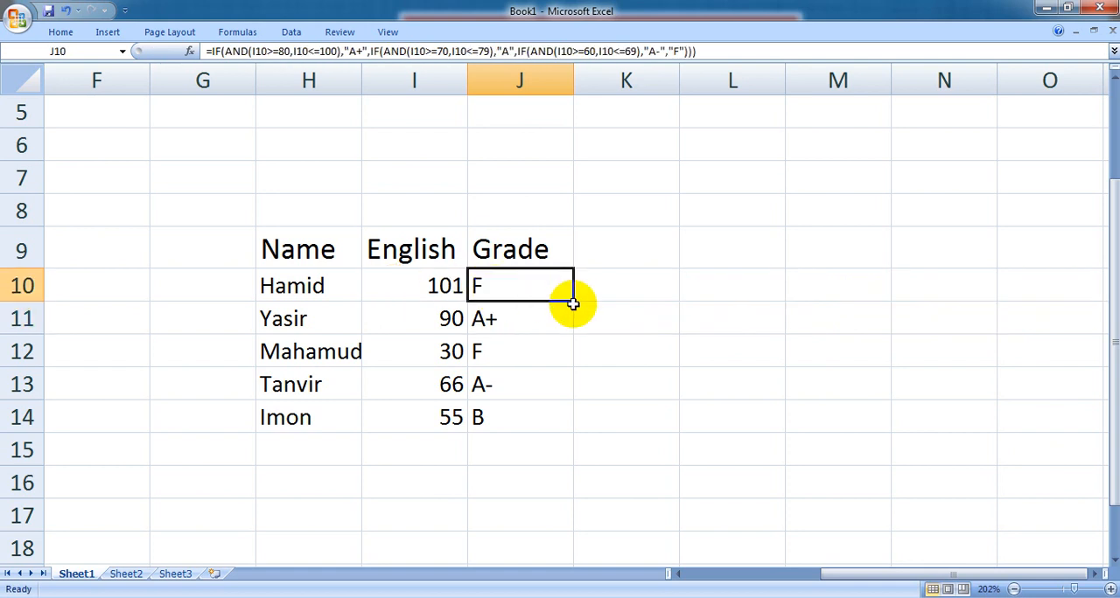
{"action": "left_click_drag", "start_coordinate": [574, 302], "coordinate": [560, 423]}
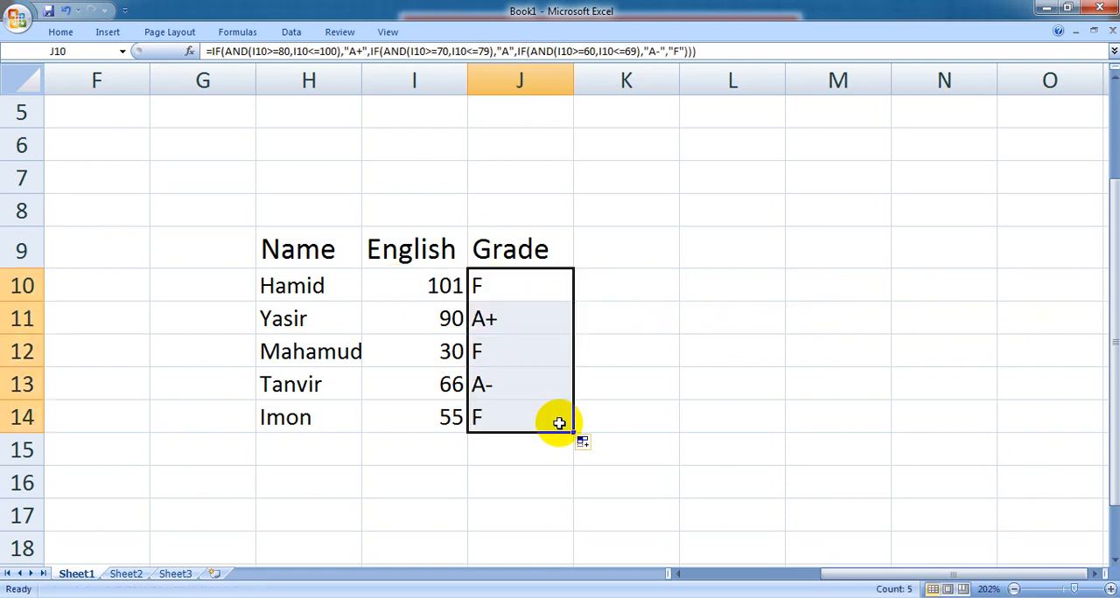
- Review the complete nested IF formula in J10 and its filled copies in J11 and J13
{"action": "left_click", "coordinate": [521, 287]}
{"action": "double_click", "coordinate": [522, 287]}
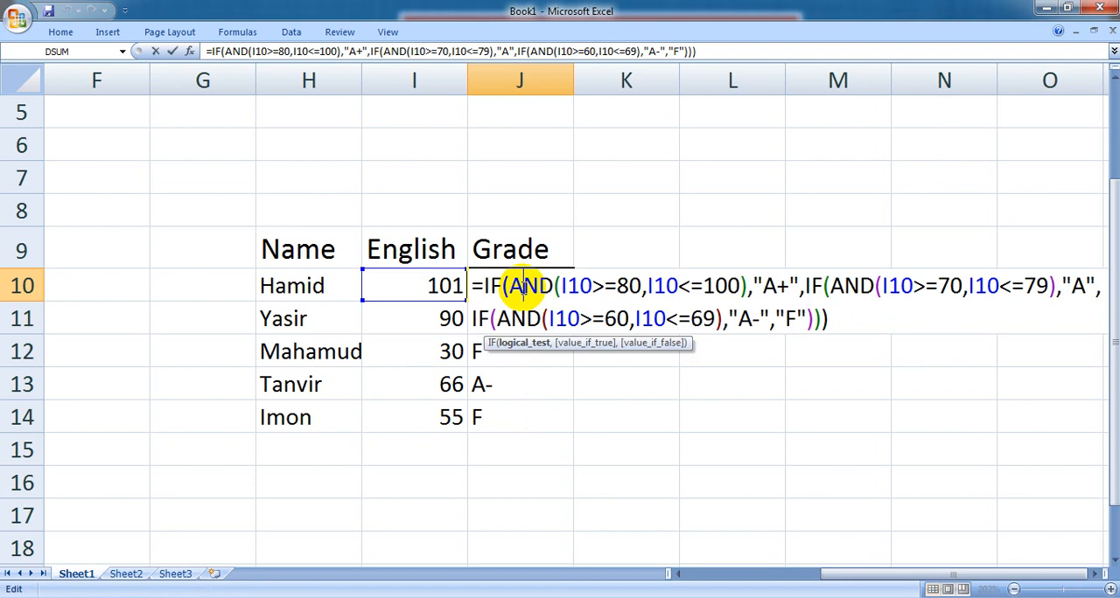
{"action": "left_click", "coordinate": [826, 319]}
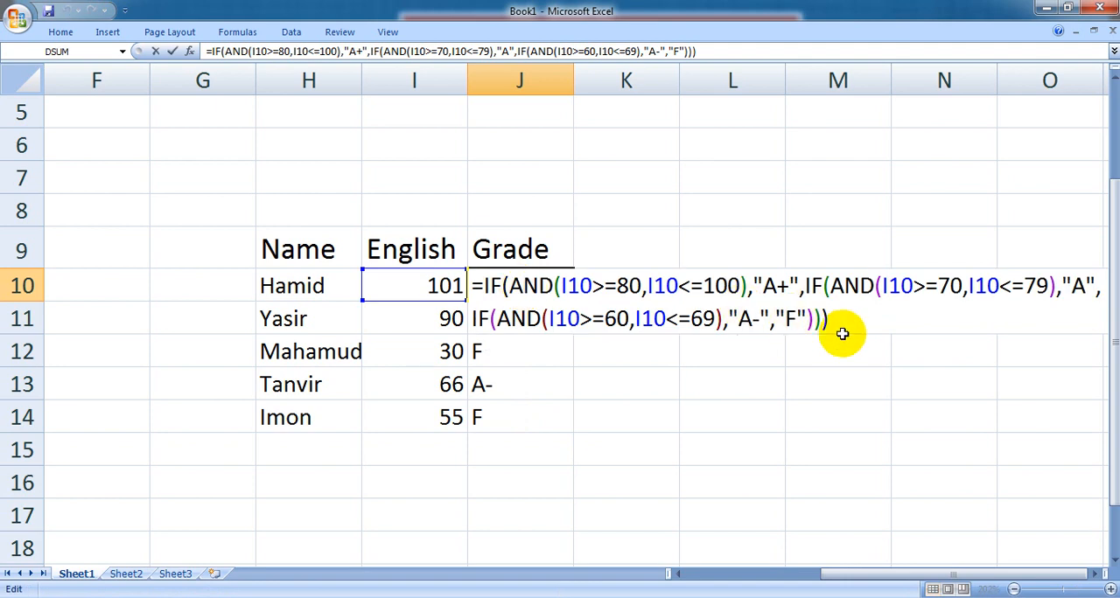
{"action": "key", "text": "Return"}
{"action": "left_click", "coordinate": [523, 286]}
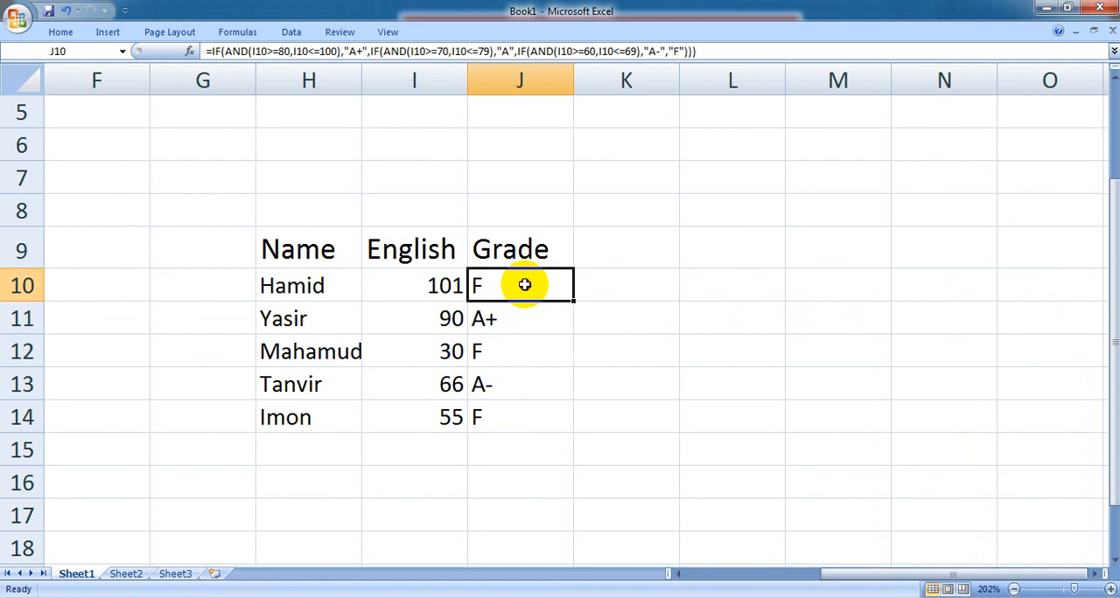
{"action": "left_click", "coordinate": [511, 322]}
{"action": "left_click", "coordinate": [505, 385]}
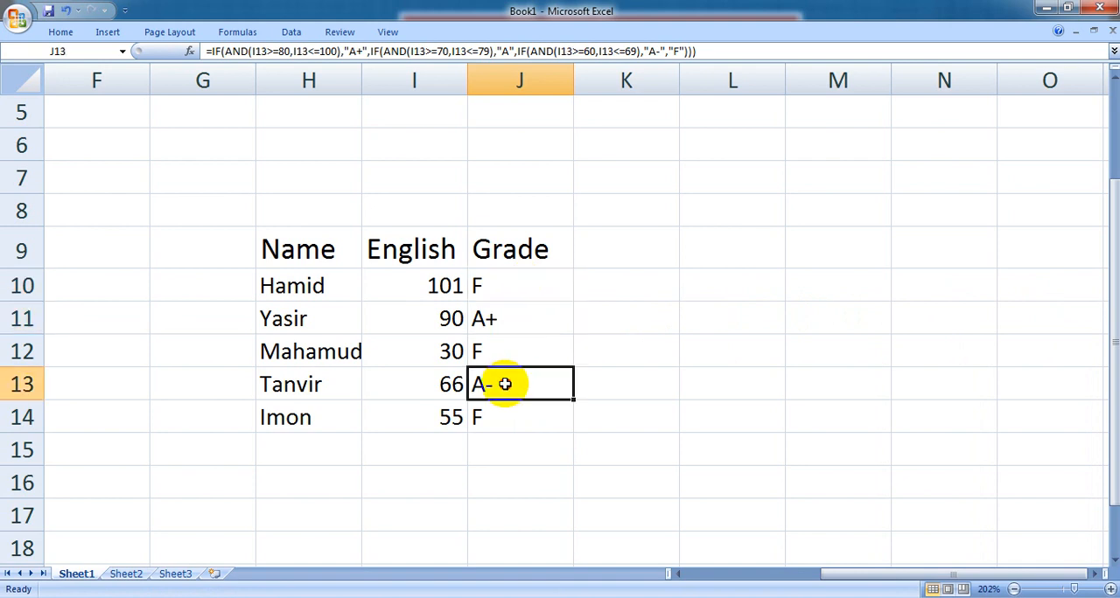
- Set the English mark in I10 to 98 to test the A+ range
{"action": "left_click", "coordinate": [446, 285]}
{"action": "type", "text": "98"}
{"action": "key", "text": "Return"}
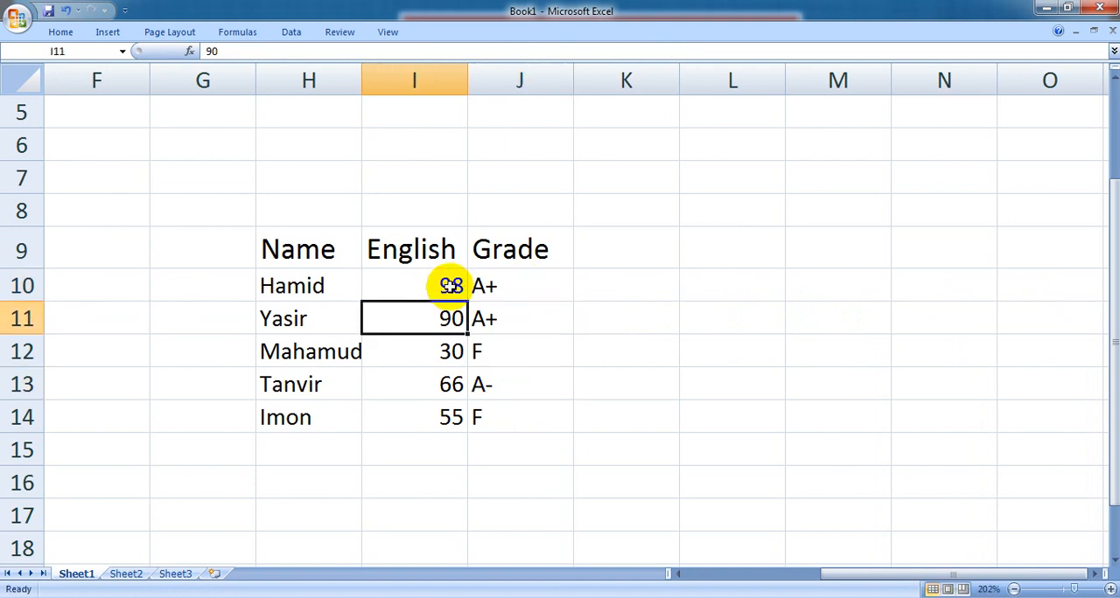
- Set the English mark in I14 to 70 and check the grade formula in J14
{"action": "left_click", "coordinate": [452, 417]}
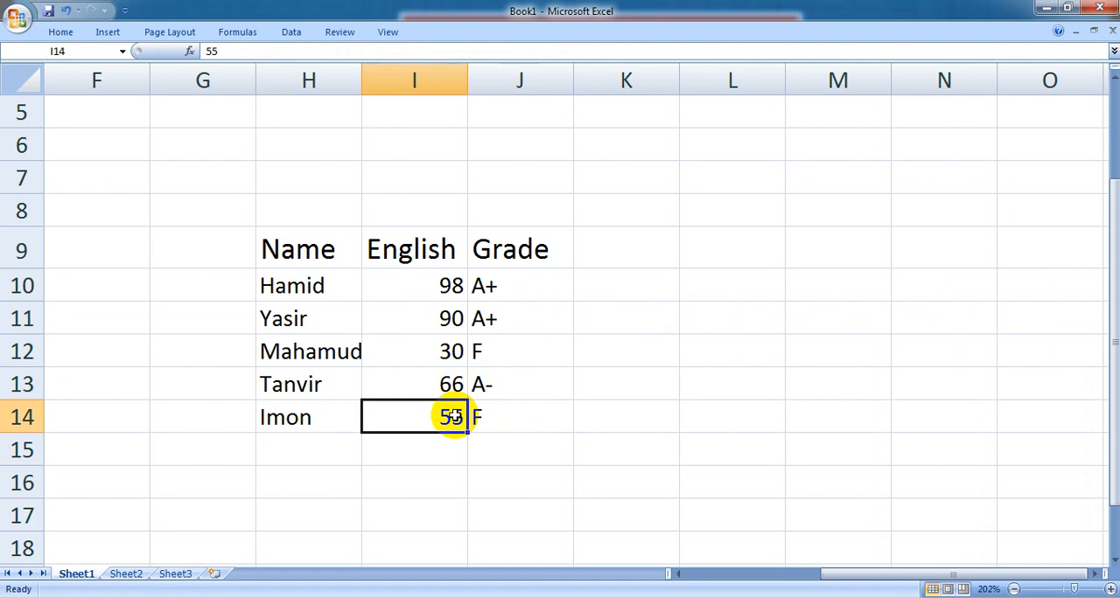
{"action": "type", "text": "70"}
{"action": "key", "text": "ctrl+Return"}
{"action": "left_click", "coordinate": [546, 416]}
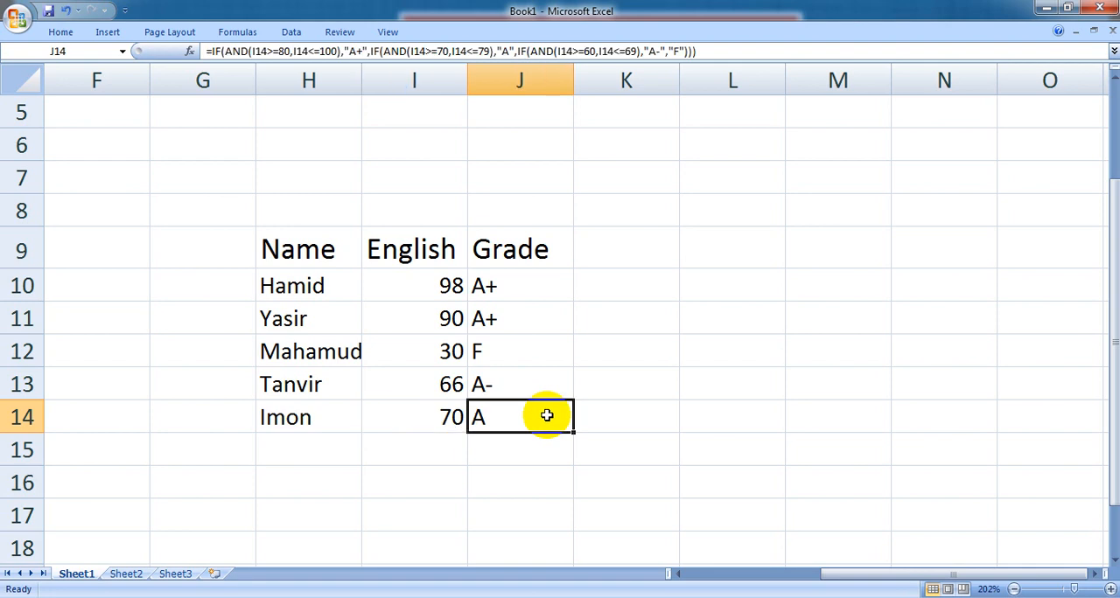